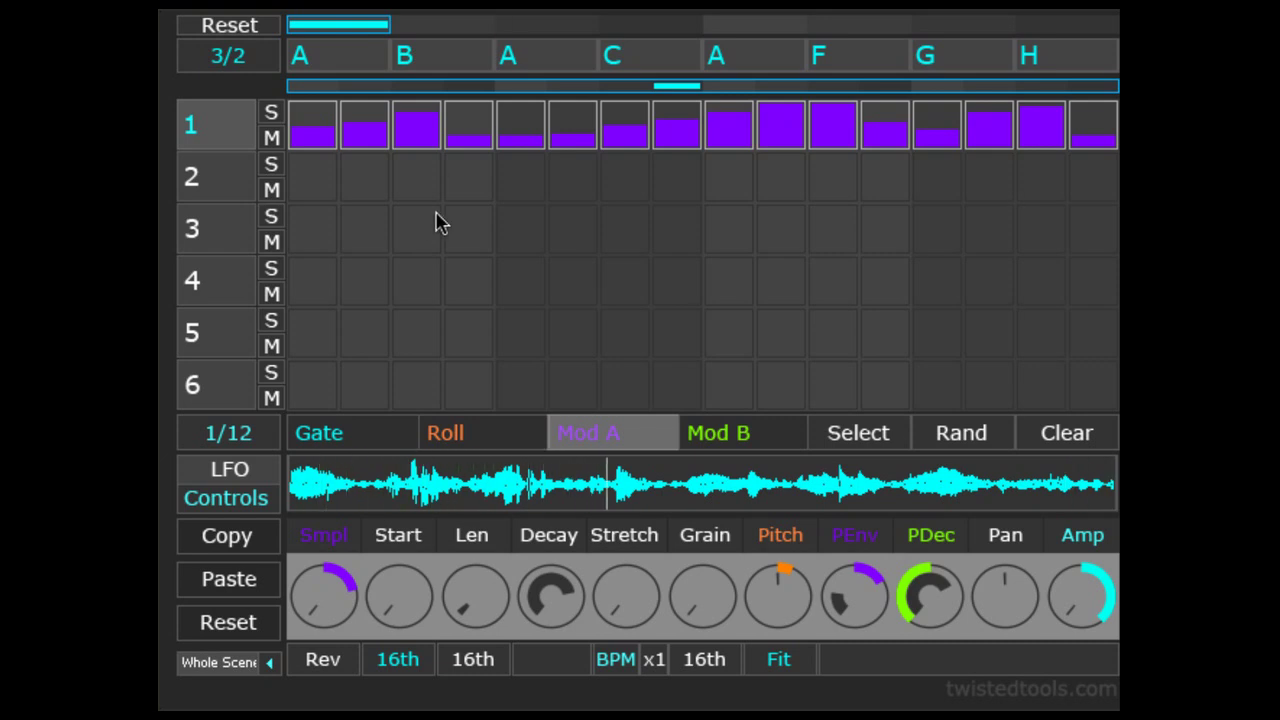
- Try sequencer step rates of 1/16 and 1/32, ending with the rate at 1/4
{"action": "left_click_drag", "start_coordinate": [267, 430], "coordinate": [268, 425]}
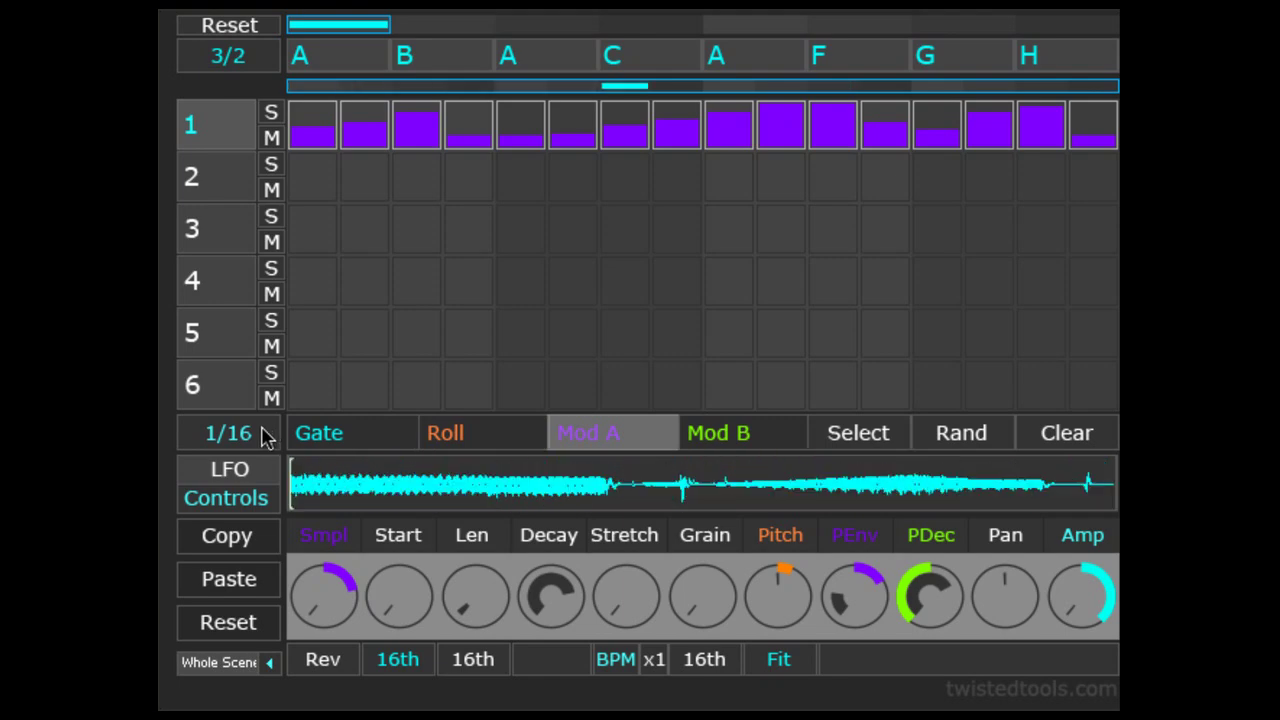
{"action": "left_click", "coordinate": [262, 433]}
{"action": "left_click_drag", "start_coordinate": [262, 433], "coordinate": [263, 418]}
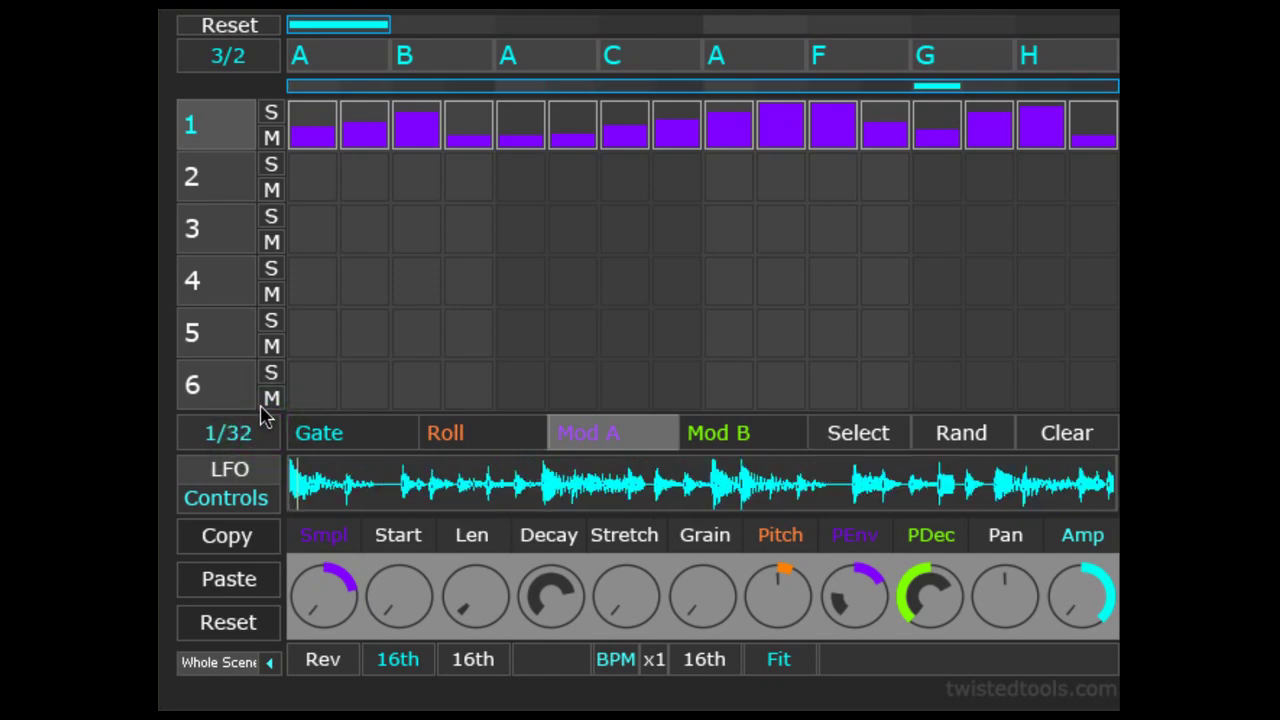
{"action": "left_click_drag", "start_coordinate": [255, 435], "coordinate": [258, 472]}
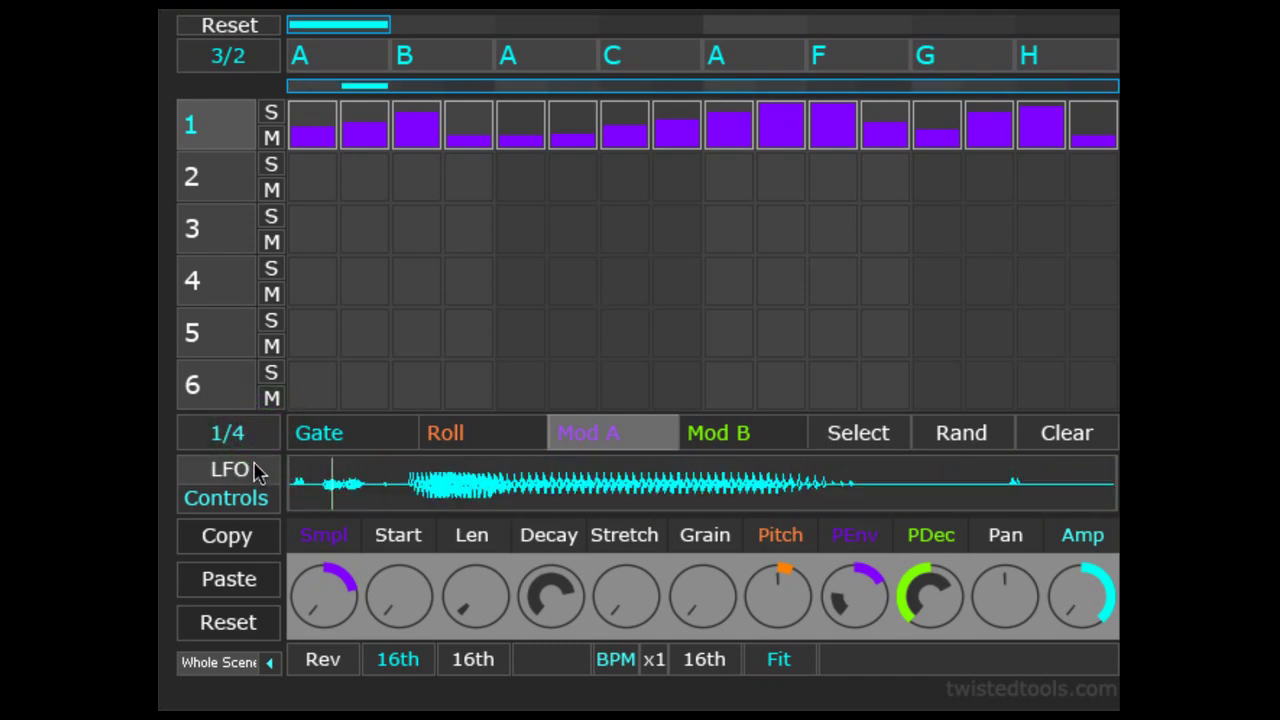
- Shorten the step loop to steps 6 to 8 and move it to steps 2 to 4
{"action": "left_click_drag", "start_coordinate": [308, 88], "coordinate": [668, 90]}
{"action": "left_click_drag", "start_coordinate": [567, 90], "coordinate": [686, 92]}
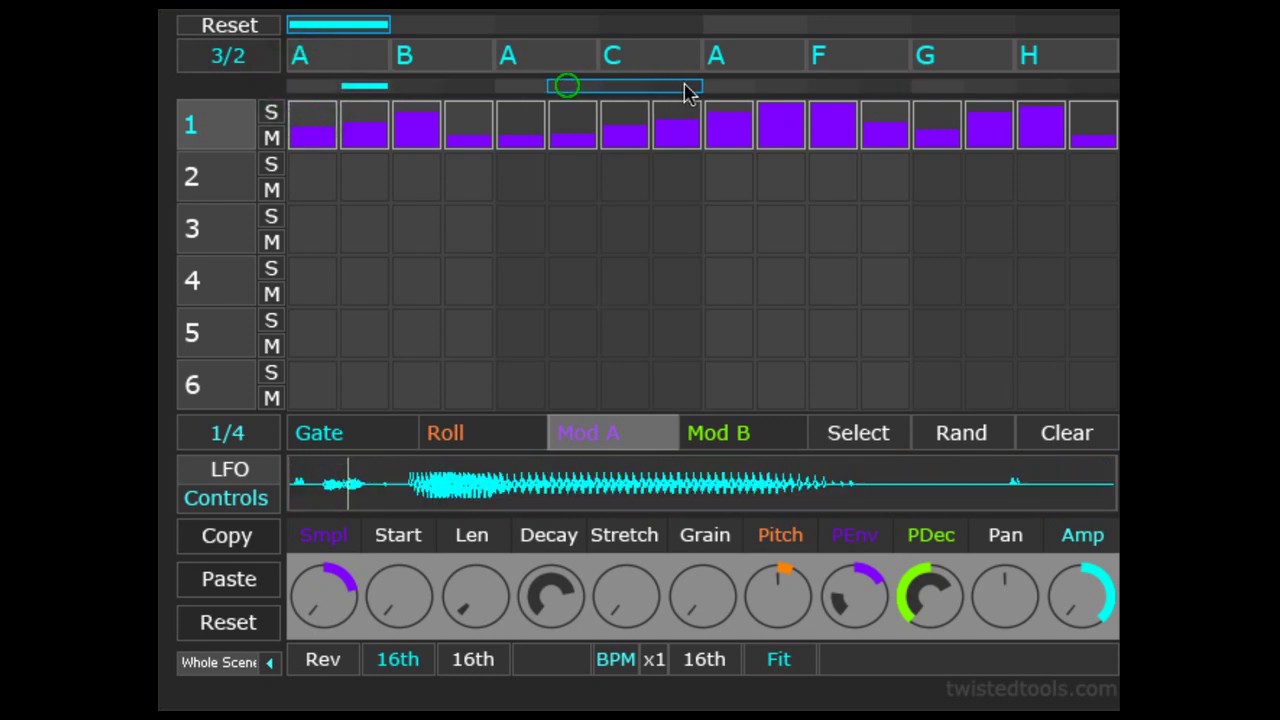
{"action": "left_click_drag", "start_coordinate": [346, 90], "coordinate": [463, 112]}
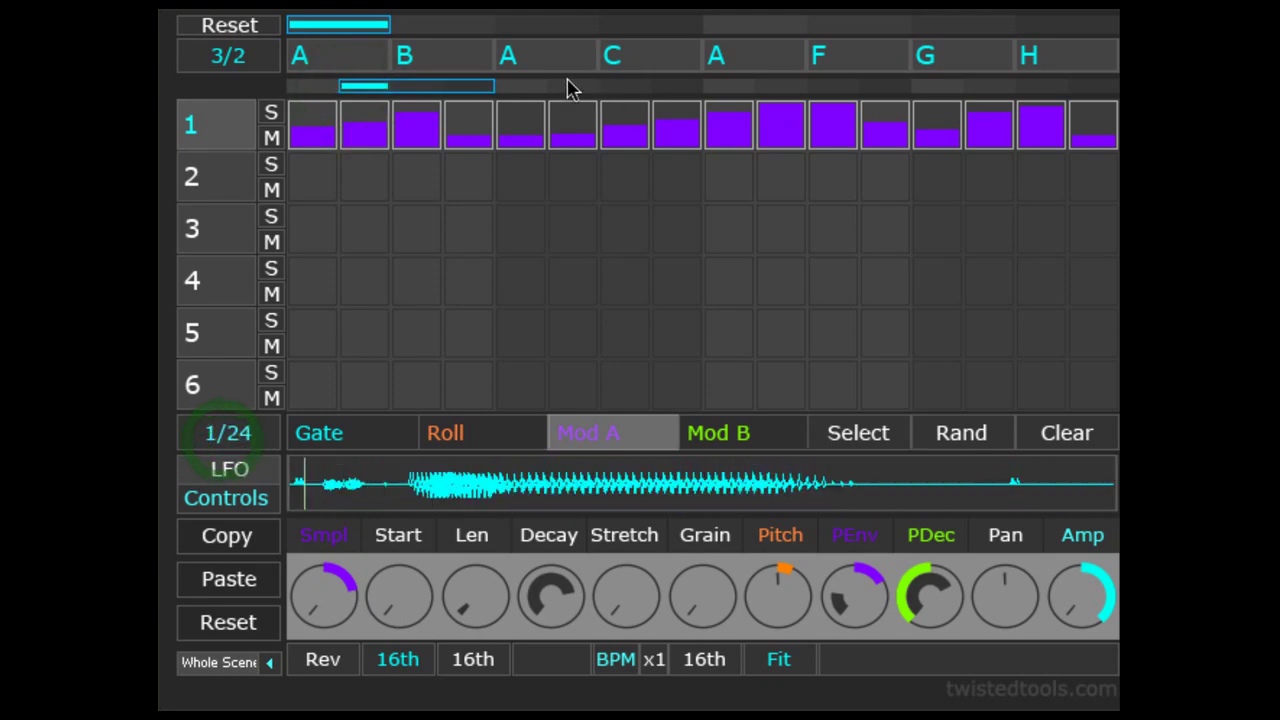
- Extend the step loop back over all 16 steps and set the step rate to 1/32
{"action": "left_click_drag", "start_coordinate": [565, 86], "coordinate": [891, 83]}
{"action": "left_click", "coordinate": [318, 92]}
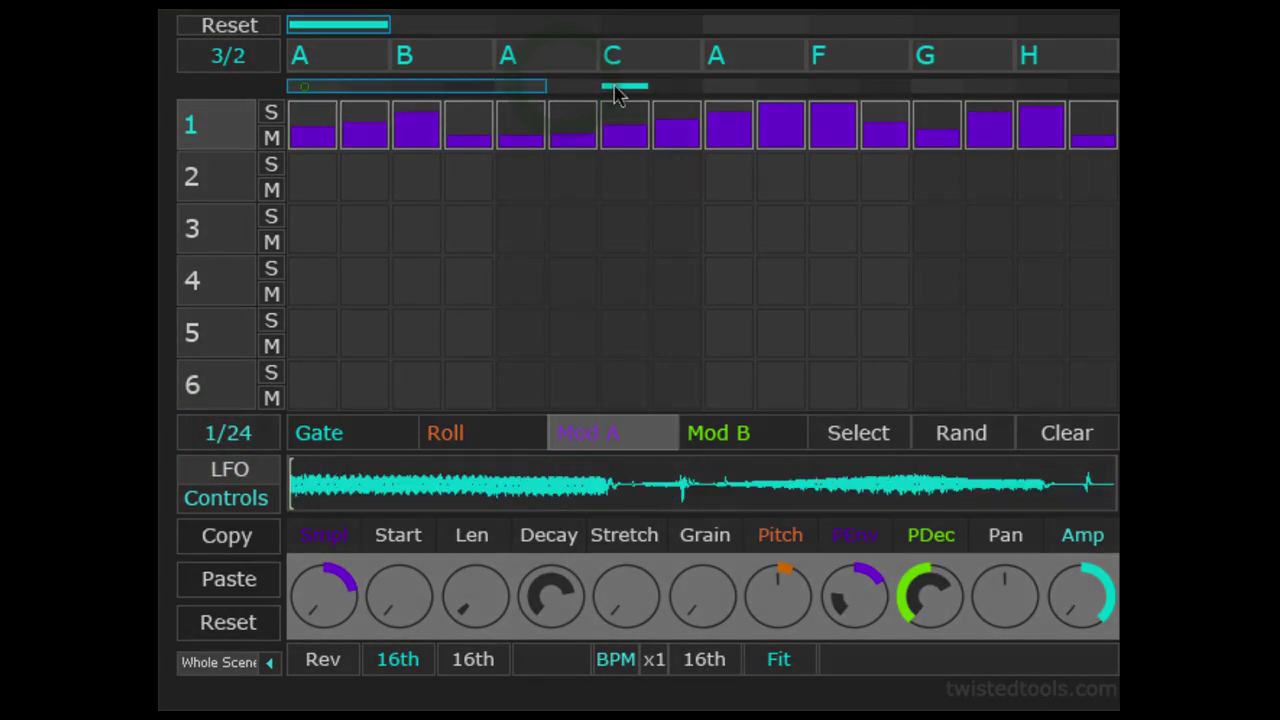
{"action": "left_click", "coordinate": [258, 432]}
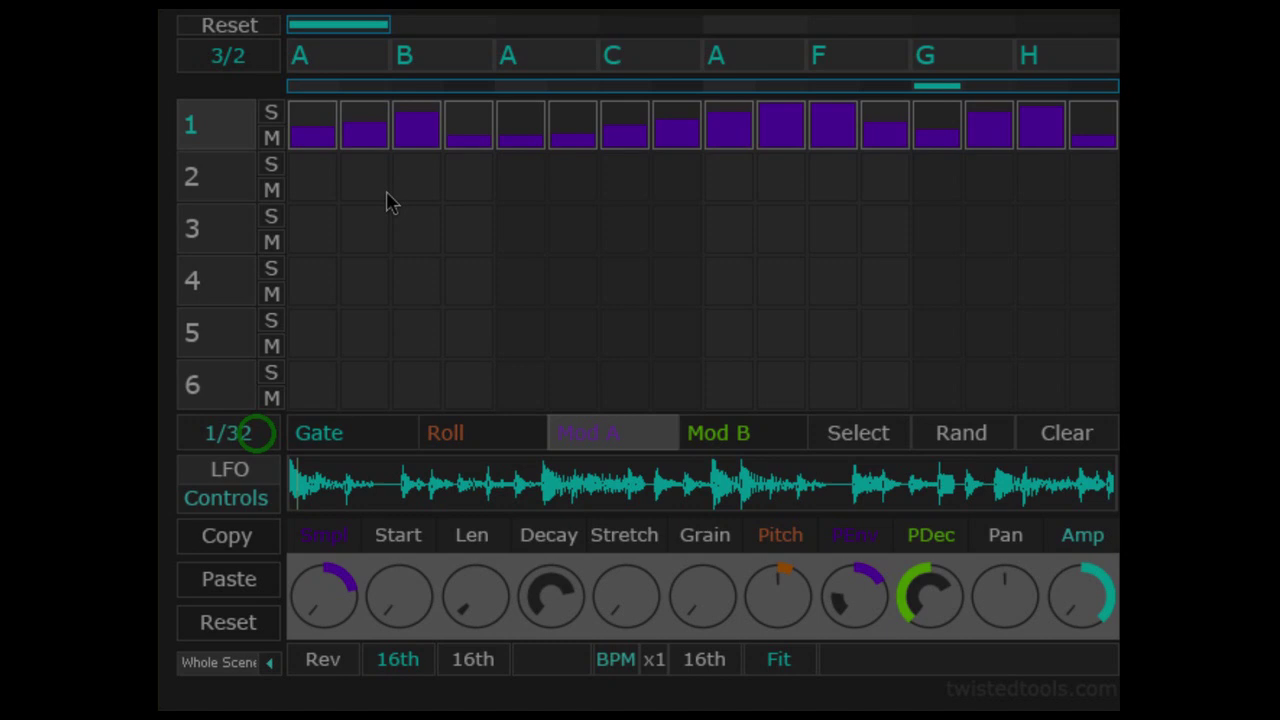
{"action": "left_click", "coordinate": [762, 87]}
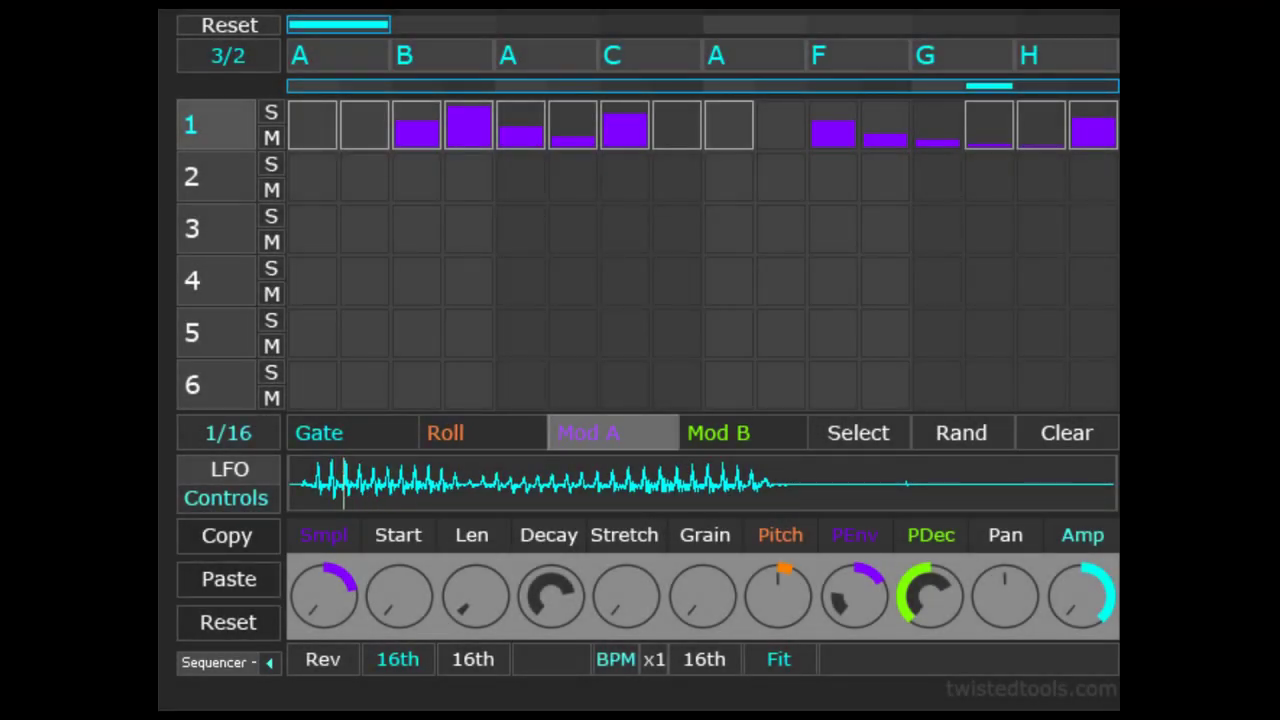
- Turn on select mode and select steps 1 to 13 on tracks 4 and 5
{"action": "left_click", "coordinate": [866, 440]}
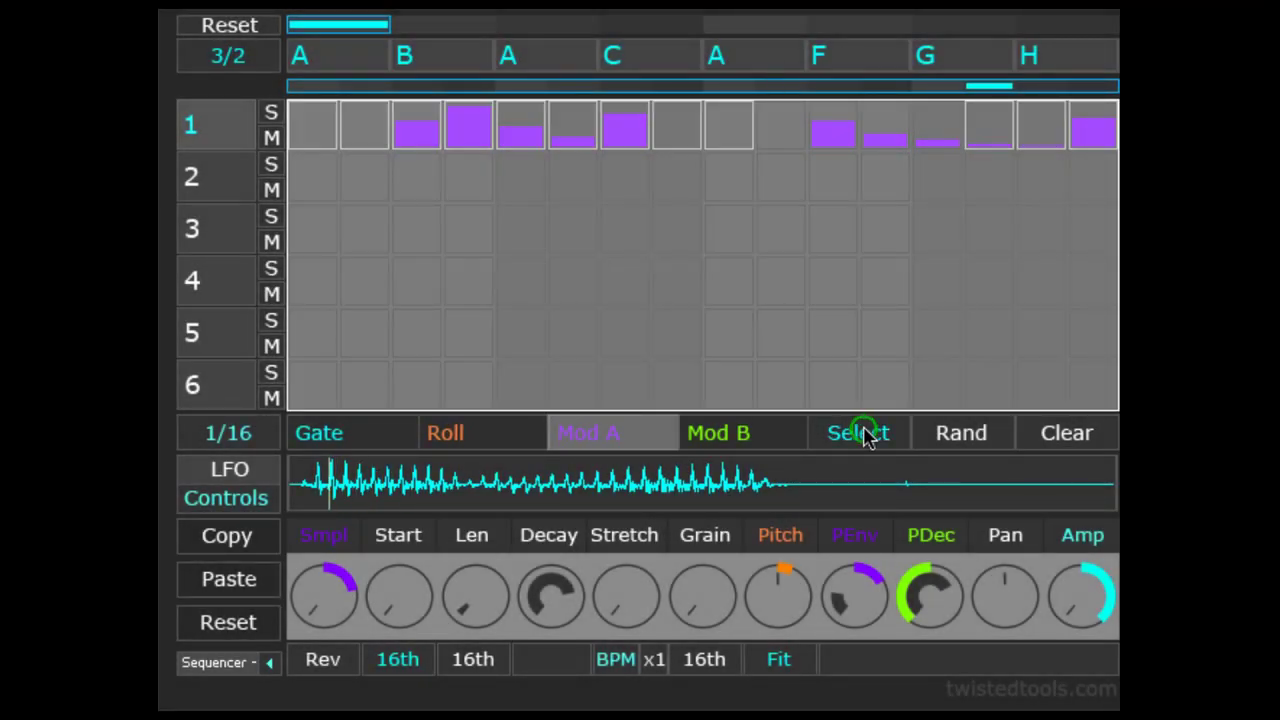
{"action": "left_click", "coordinate": [866, 440]}
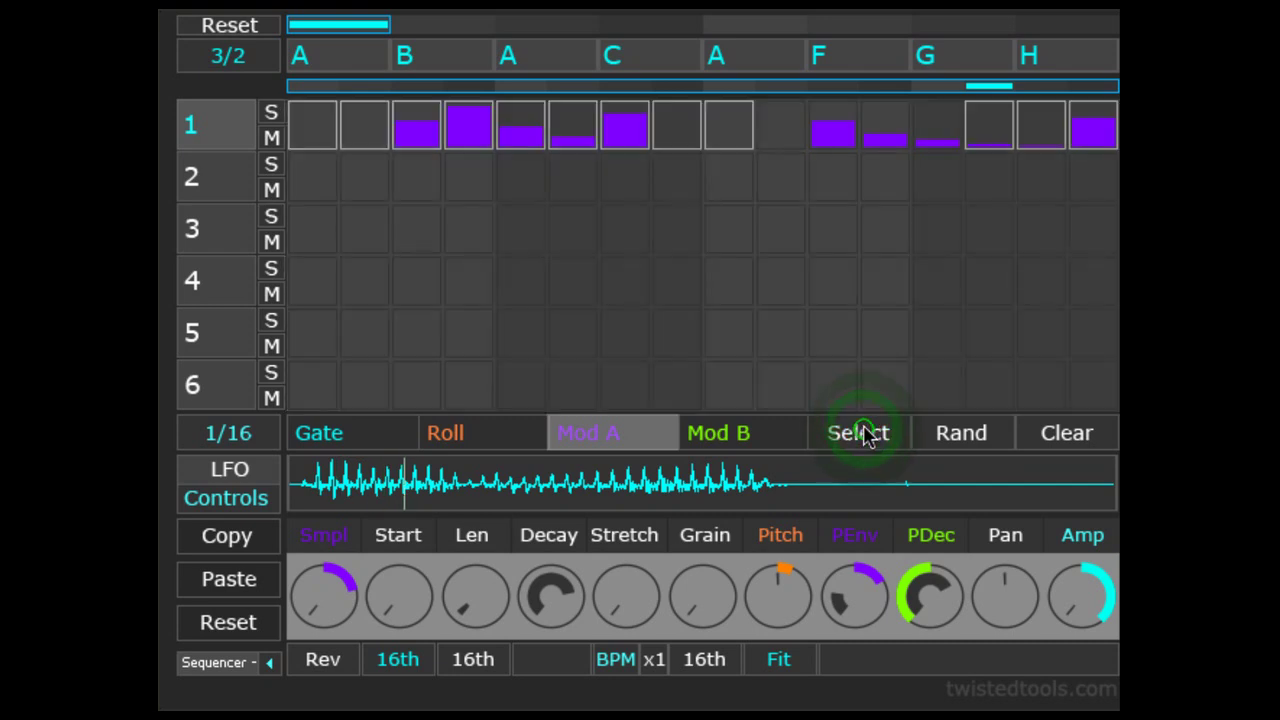
{"action": "left_click", "coordinate": [866, 433]}
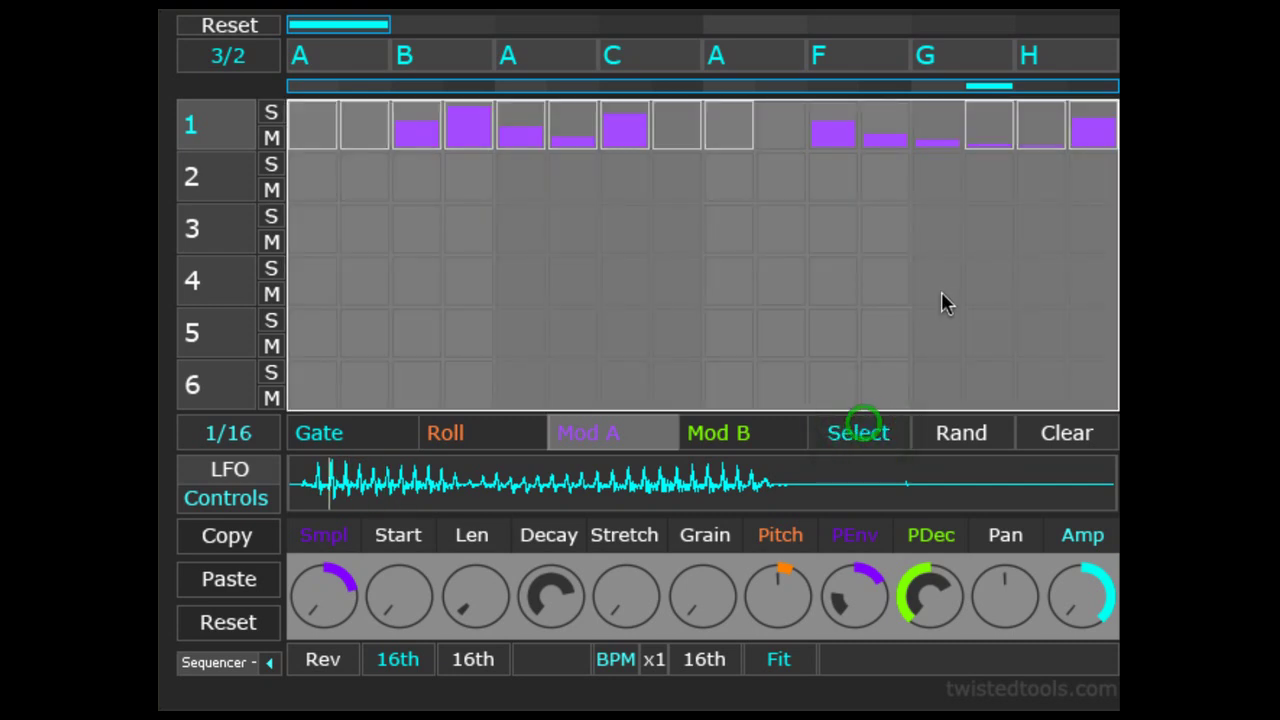
{"action": "left_click_drag", "start_coordinate": [940, 292], "coordinate": [278, 318]}
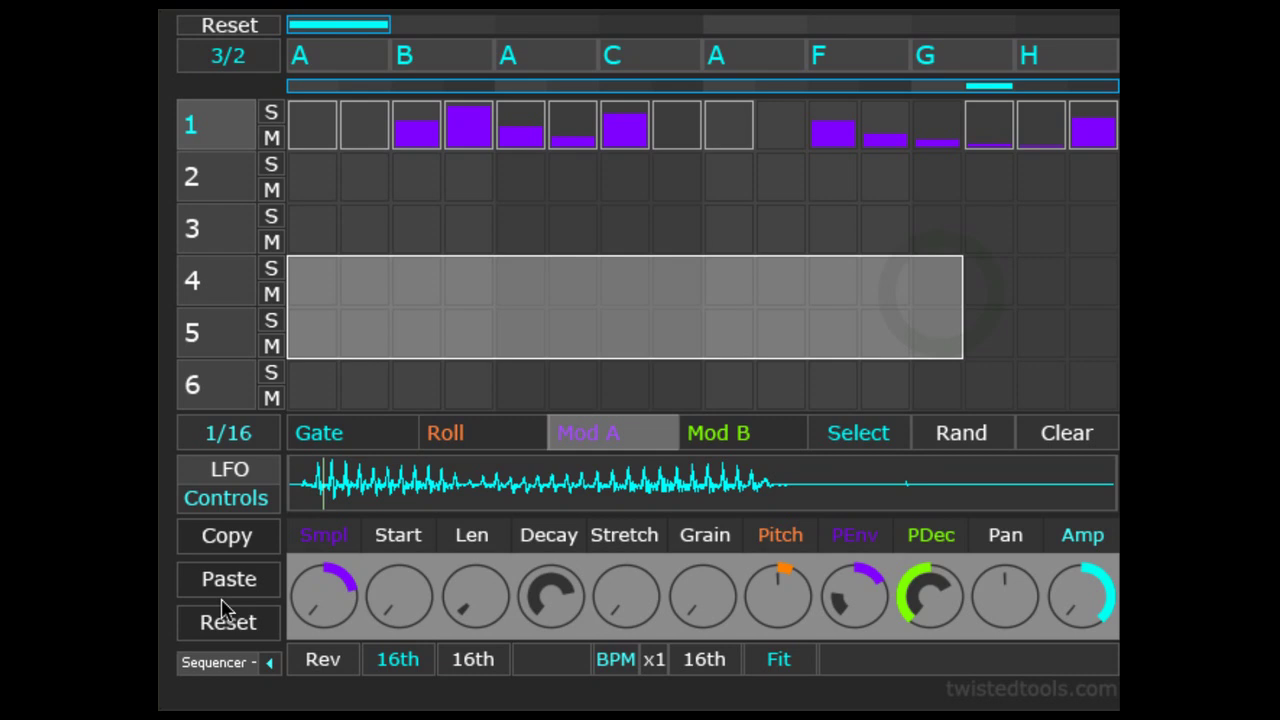
- Randomize the Mod A values of the selected steps on tracks 4 and 5 and clear them again
{"action": "left_click", "coordinate": [945, 438]}
{"action": "left_click", "coordinate": [950, 436]}
{"action": "left_click", "coordinate": [1066, 433]}
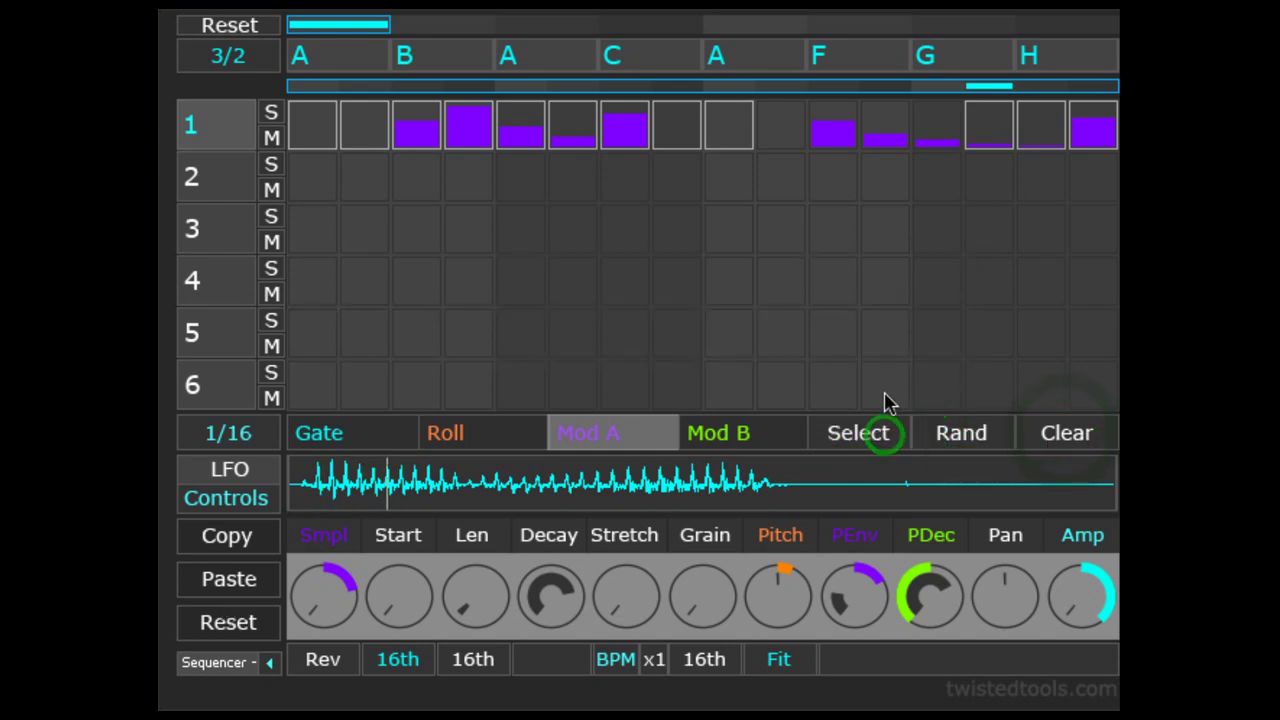
- Select steps 1 to 8 of track 1 in the Mod B lane and randomize their values
{"action": "left_click", "coordinate": [855, 448]}
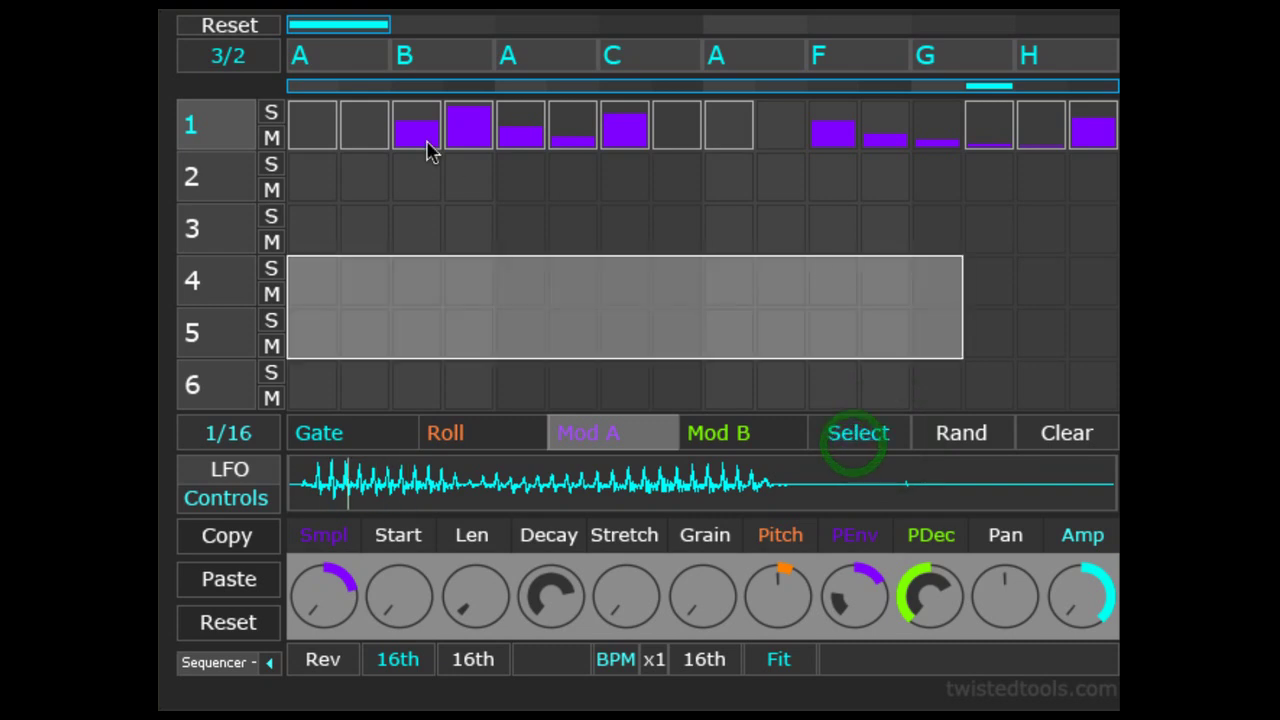
{"action": "left_click_drag", "start_coordinate": [320, 130], "coordinate": [1080, 65]}
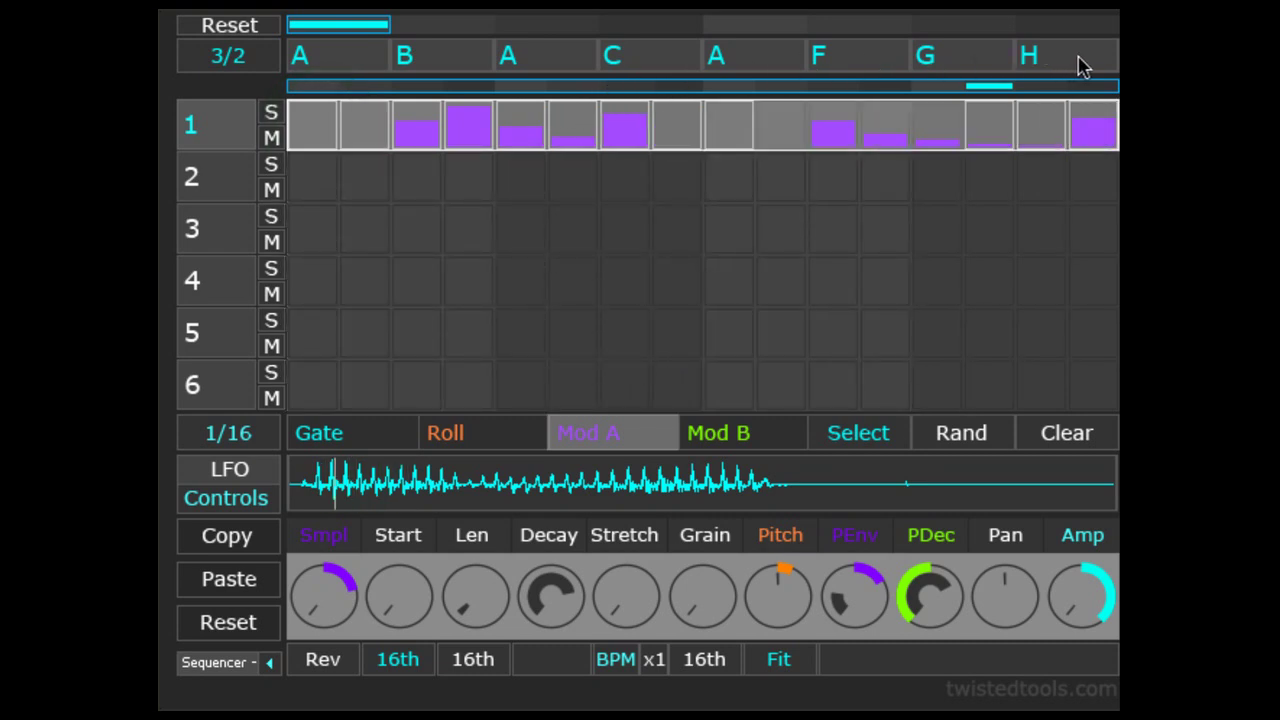
{"action": "left_click", "coordinate": [761, 437]}
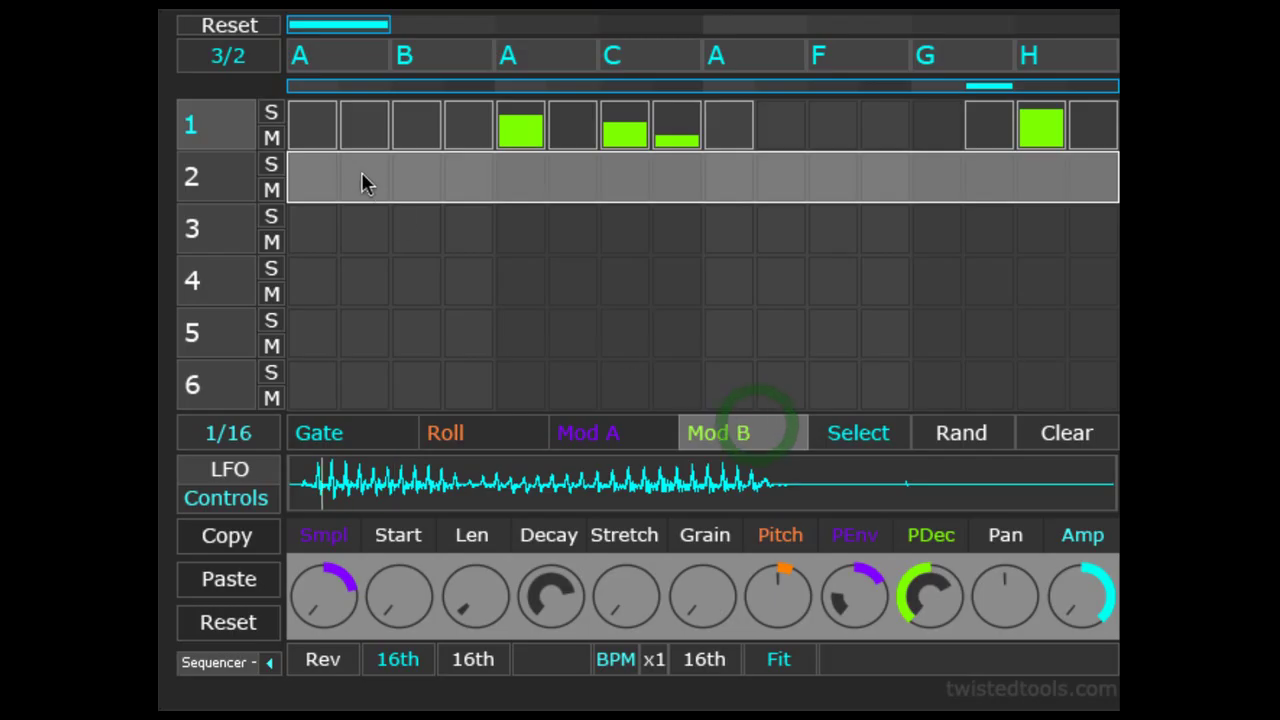
{"action": "left_click_drag", "start_coordinate": [320, 137], "coordinate": [666, 134]}
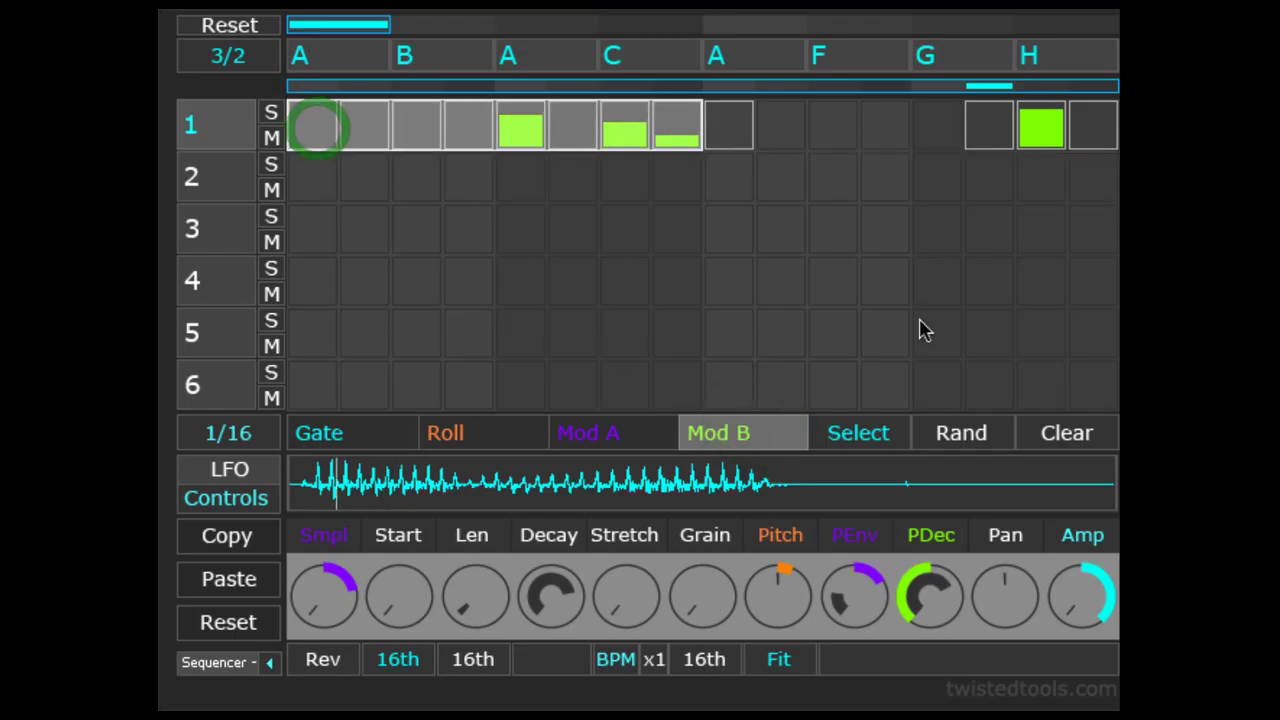
{"action": "left_click", "coordinate": [970, 433]}
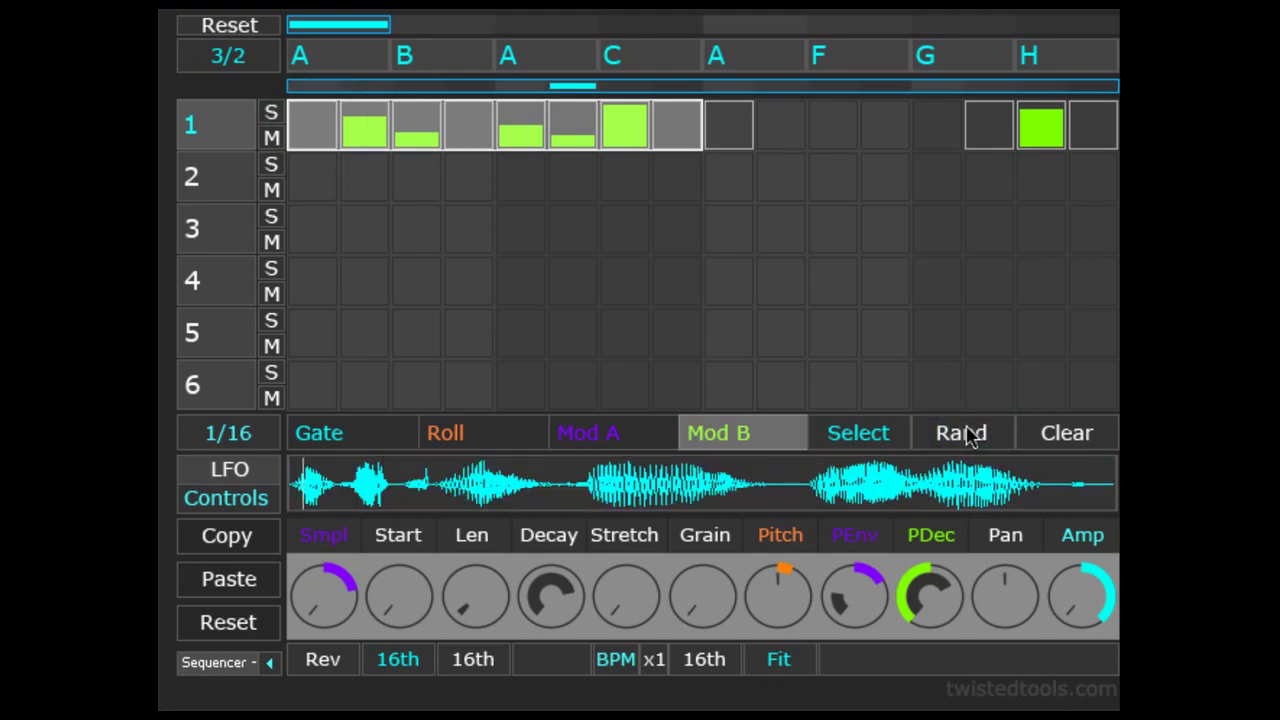
- Randomize the Mod A values of the selected track 1 steps, and randomize their Roll values several times
{"action": "left_click", "coordinate": [655, 438]}
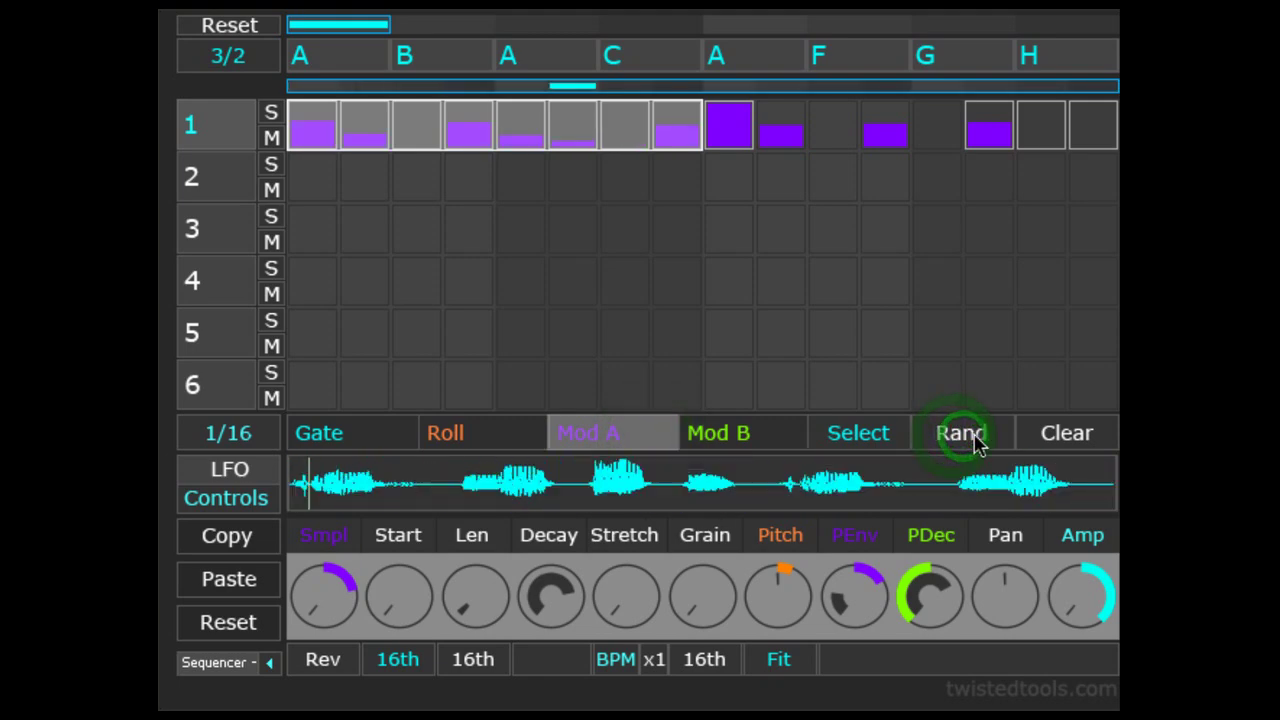
{"action": "left_click", "coordinate": [517, 443]}
{"action": "left_click", "coordinate": [990, 443]}
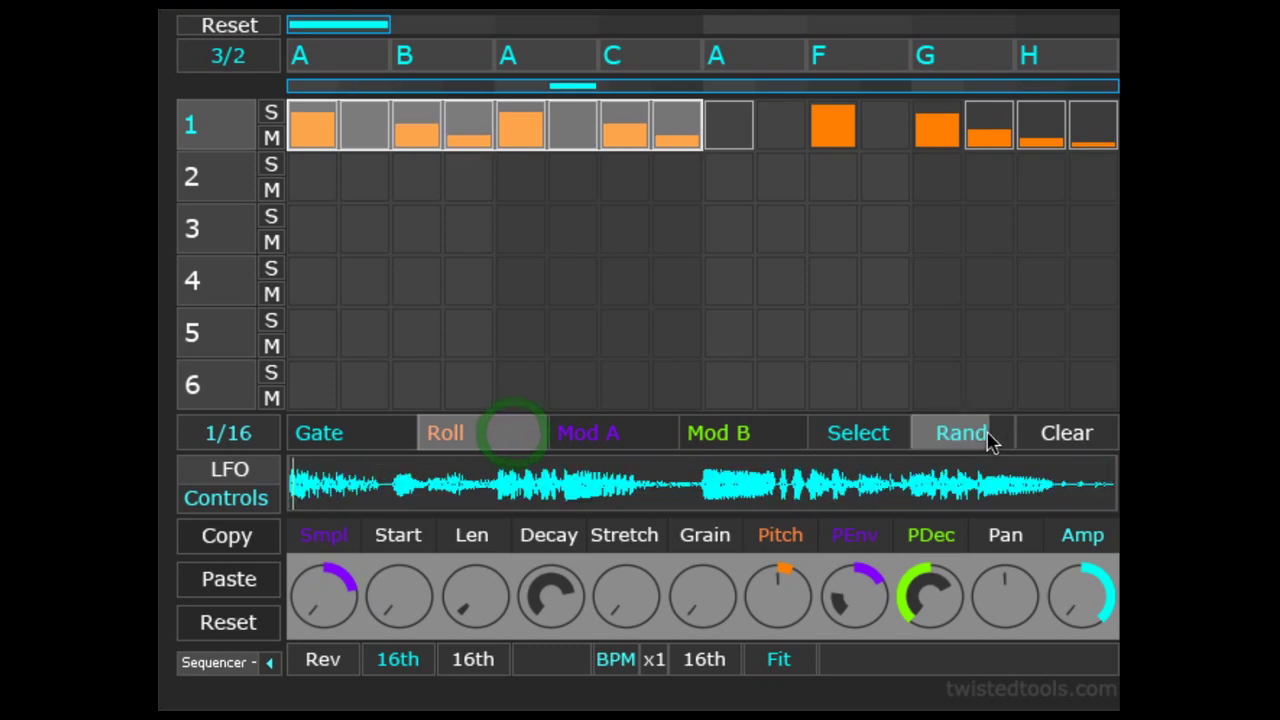
{"action": "left_click", "coordinate": [992, 443]}
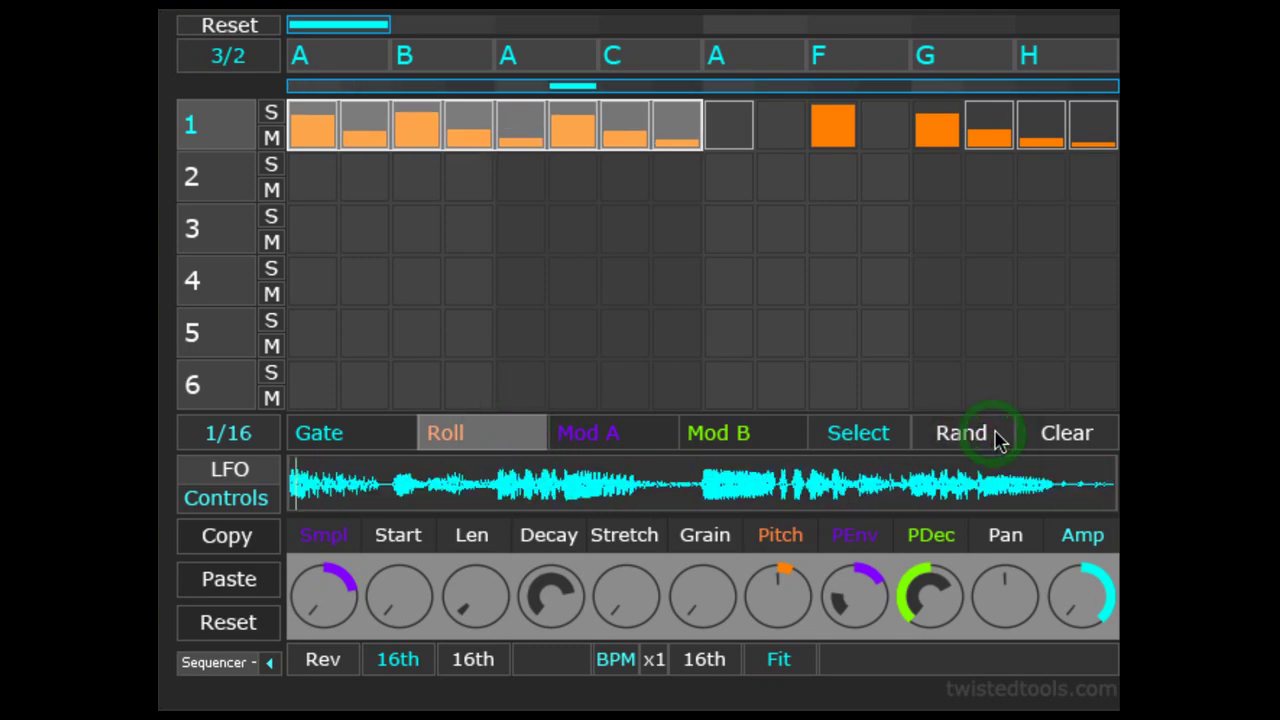
{"action": "left_click", "coordinate": [1001, 438]}
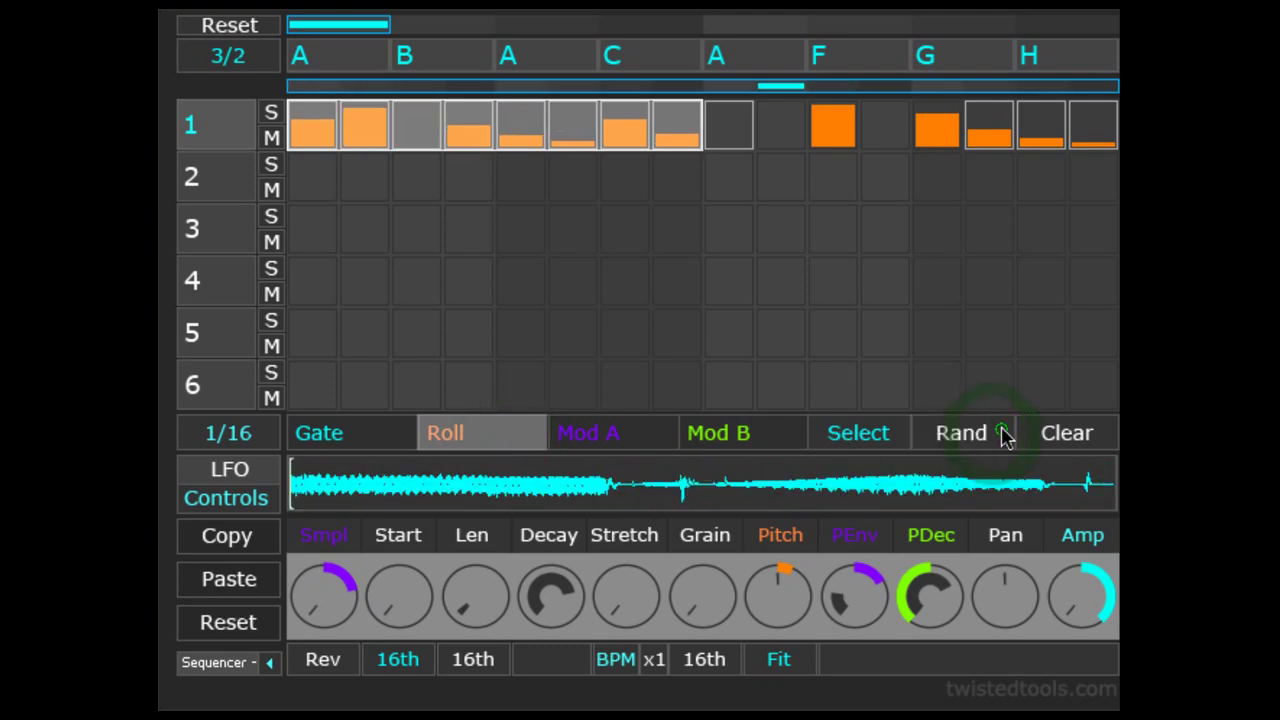
- Randomize the Gate values of the selected track 1 steps several times
{"action": "left_click", "coordinate": [392, 430]}
{"action": "left_click", "coordinate": [950, 434]}
{"action": "left_click", "coordinate": [955, 434]}
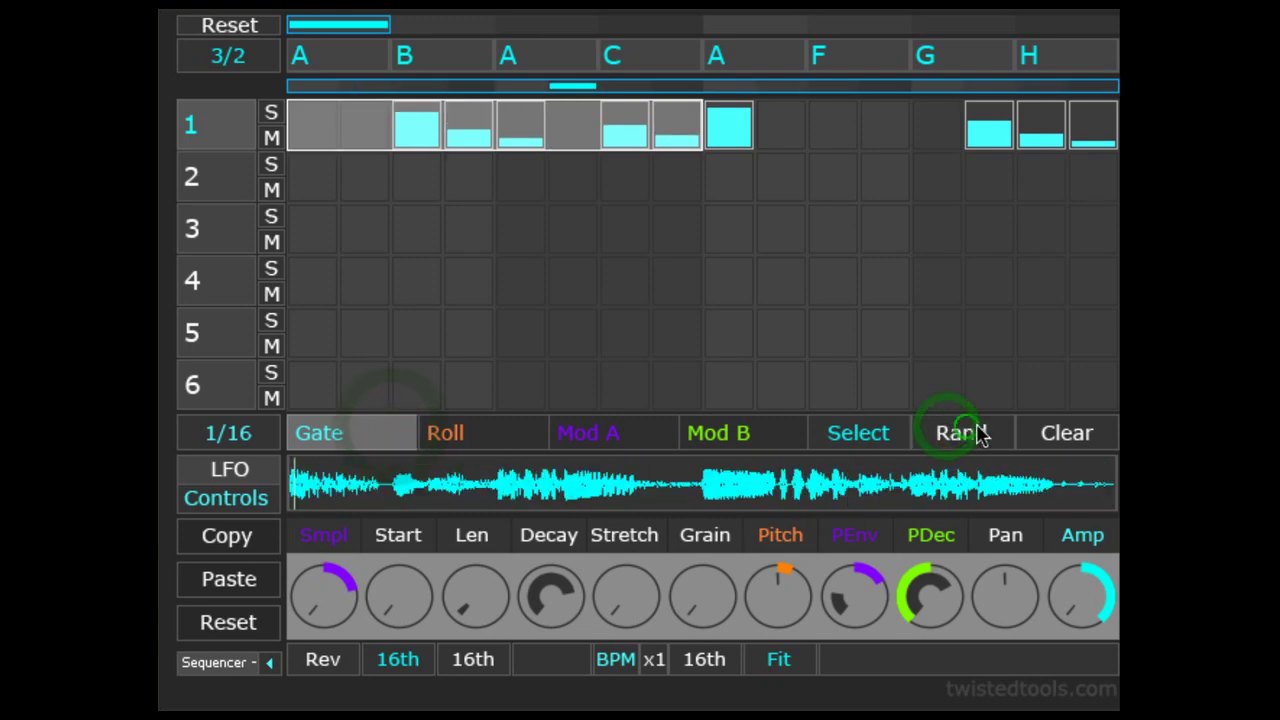
{"action": "left_click", "coordinate": [962, 434]}
{"action": "left_click", "coordinate": [978, 432]}
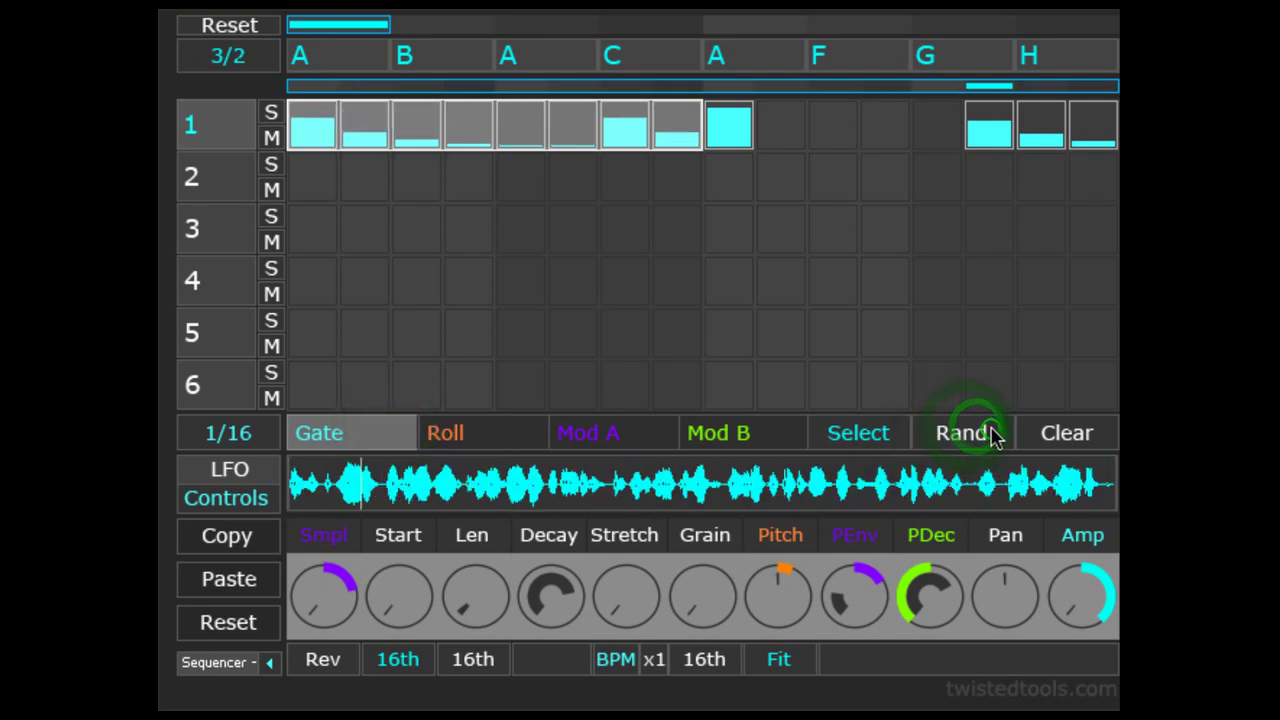
- Randomize the Roll and Mod B values of the selected track 1 steps again
{"action": "left_click", "coordinate": [517, 434]}
{"action": "left_click", "coordinate": [960, 434]}
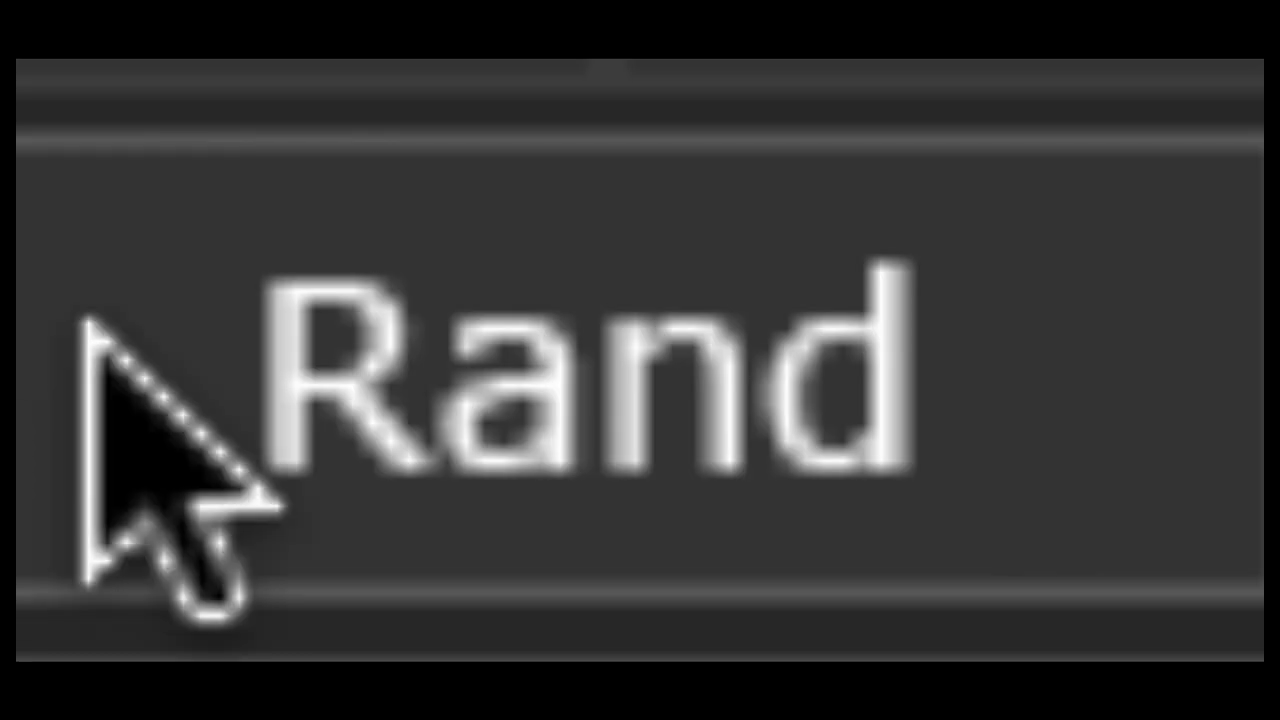
{"action": "left_click", "coordinate": [925, 428]}
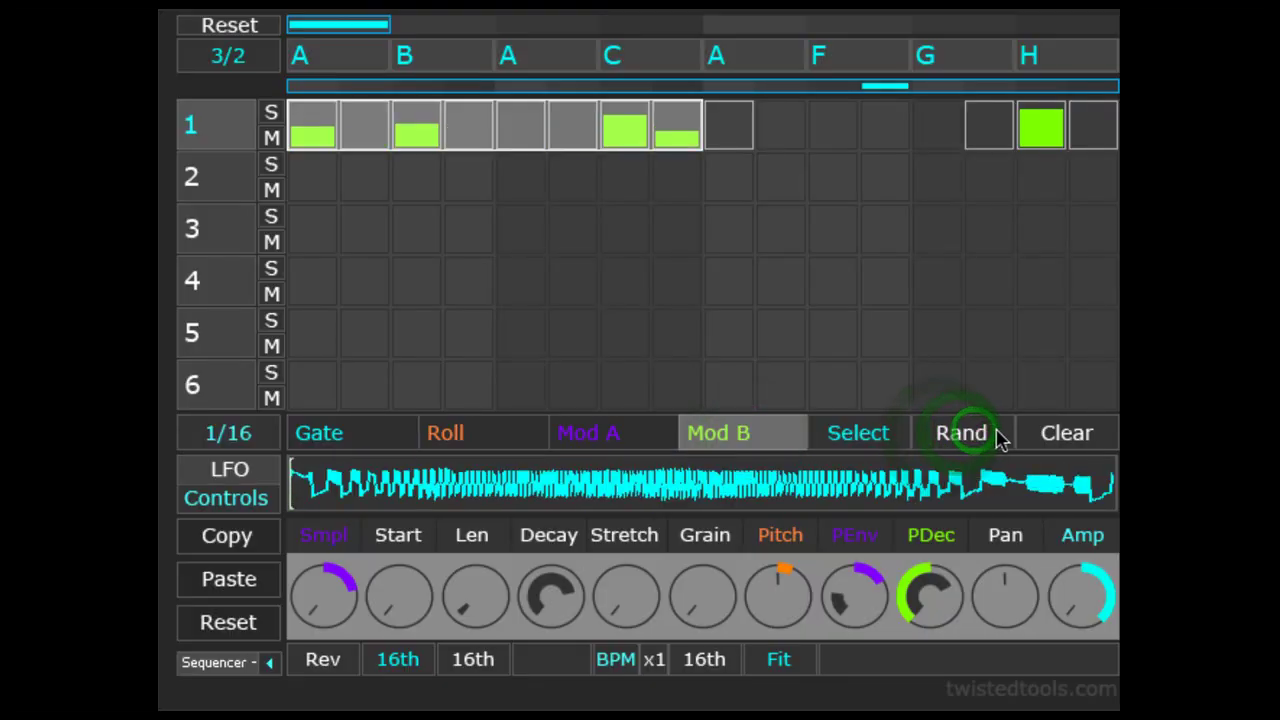
{"action": "left_click", "coordinate": [1008, 434]}
{"action": "left_click", "coordinate": [522, 434]}
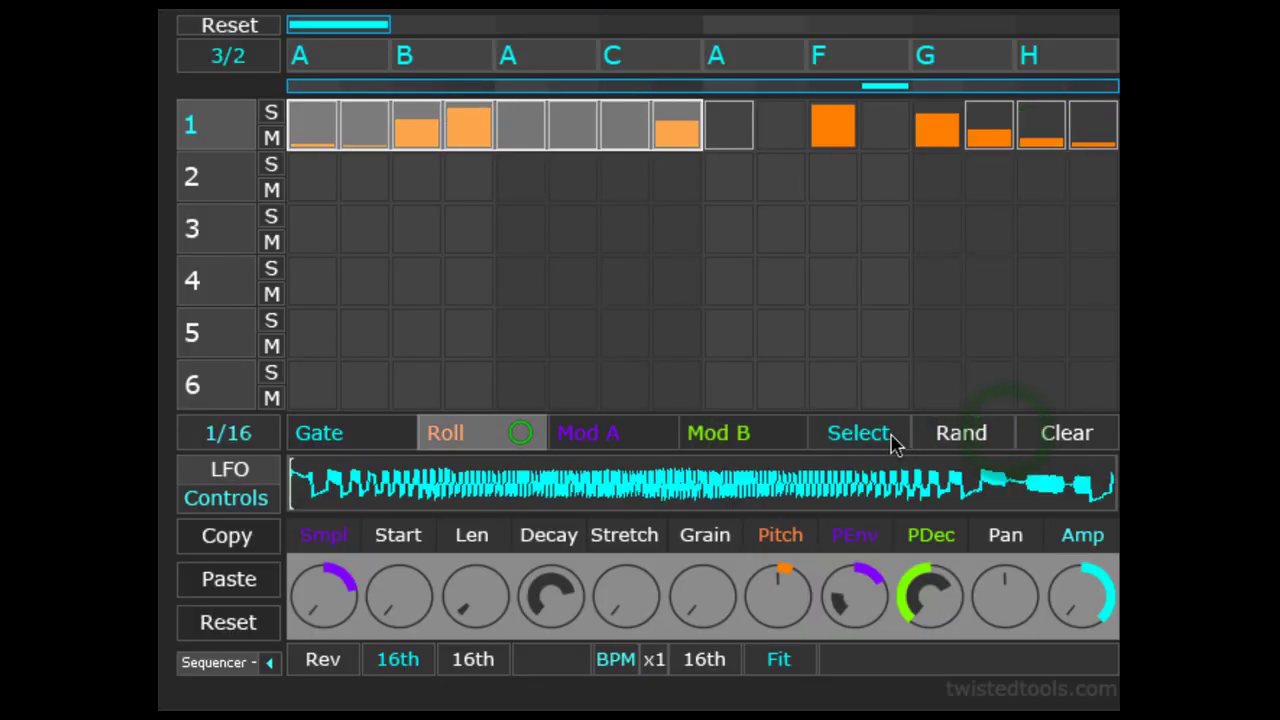
{"action": "left_click", "coordinate": [938, 436]}
- Generate new random Gate and Mod B values for steps 1 to 8 of track 1
{"action": "left_click", "coordinate": [360, 441]}
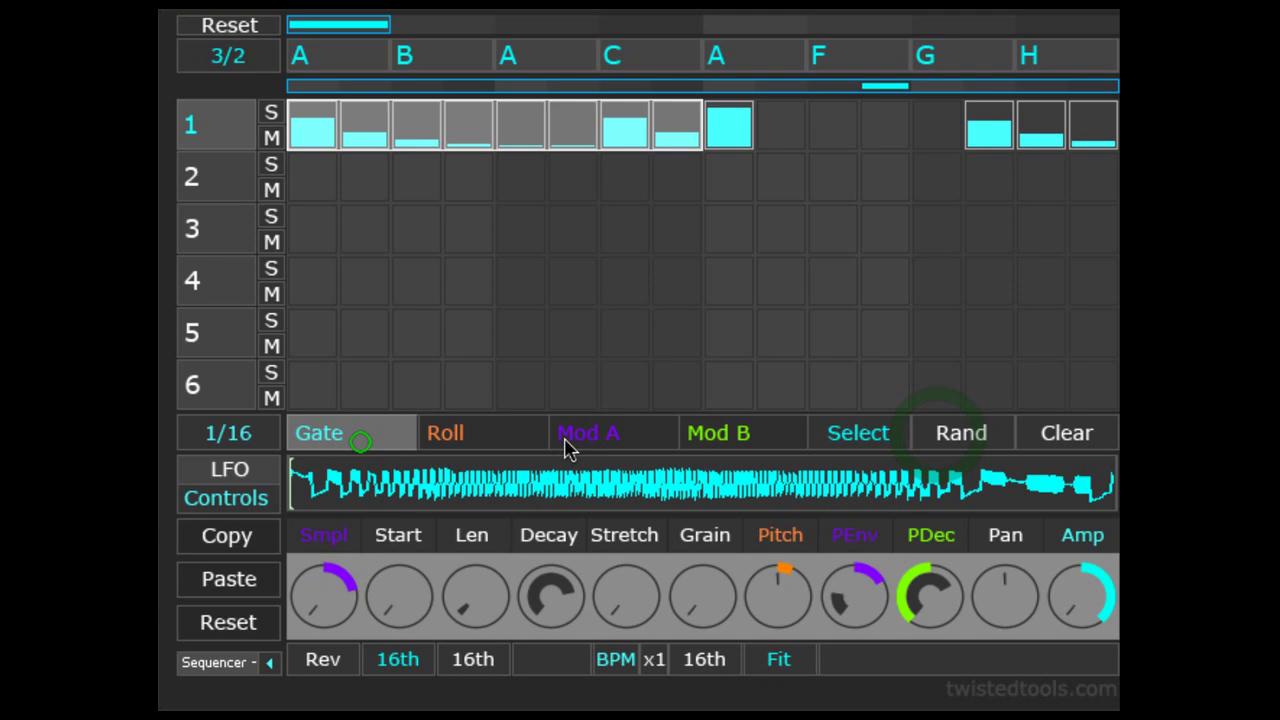
{"action": "left_click", "coordinate": [940, 440]}
{"action": "left_click", "coordinate": [963, 445]}
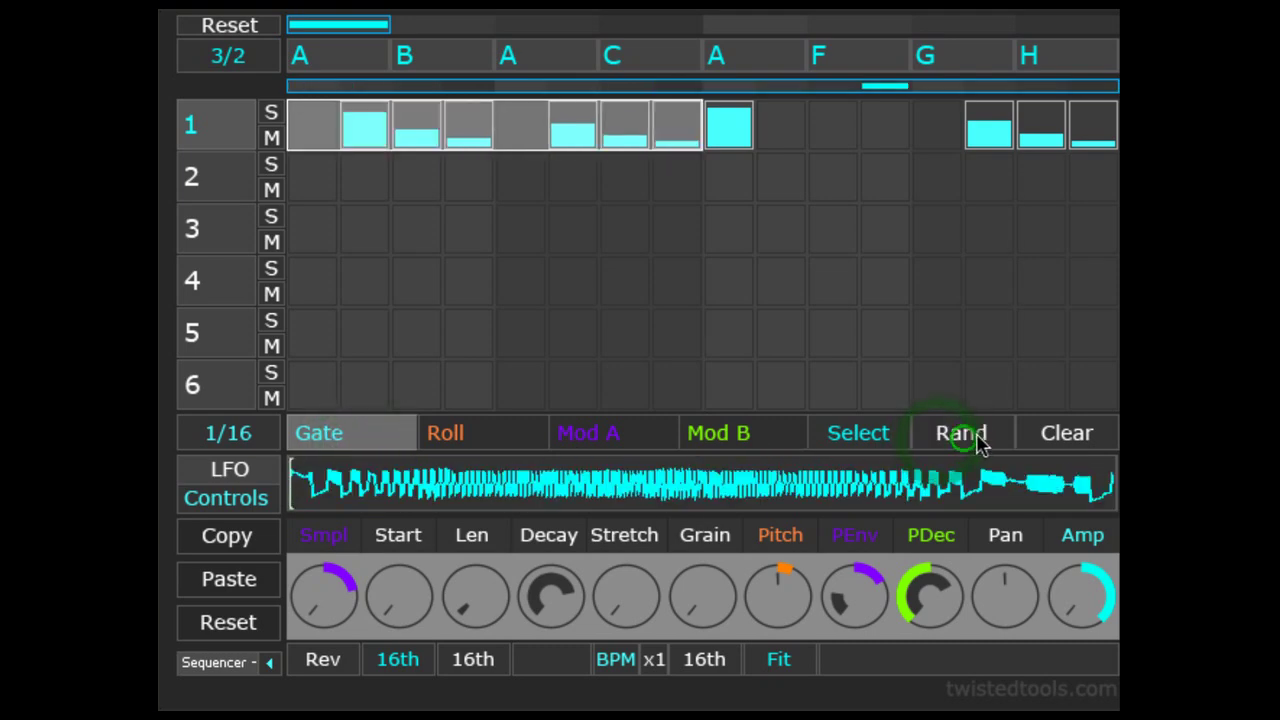
{"action": "left_click", "coordinate": [965, 442]}
{"action": "left_click", "coordinate": [773, 444]}
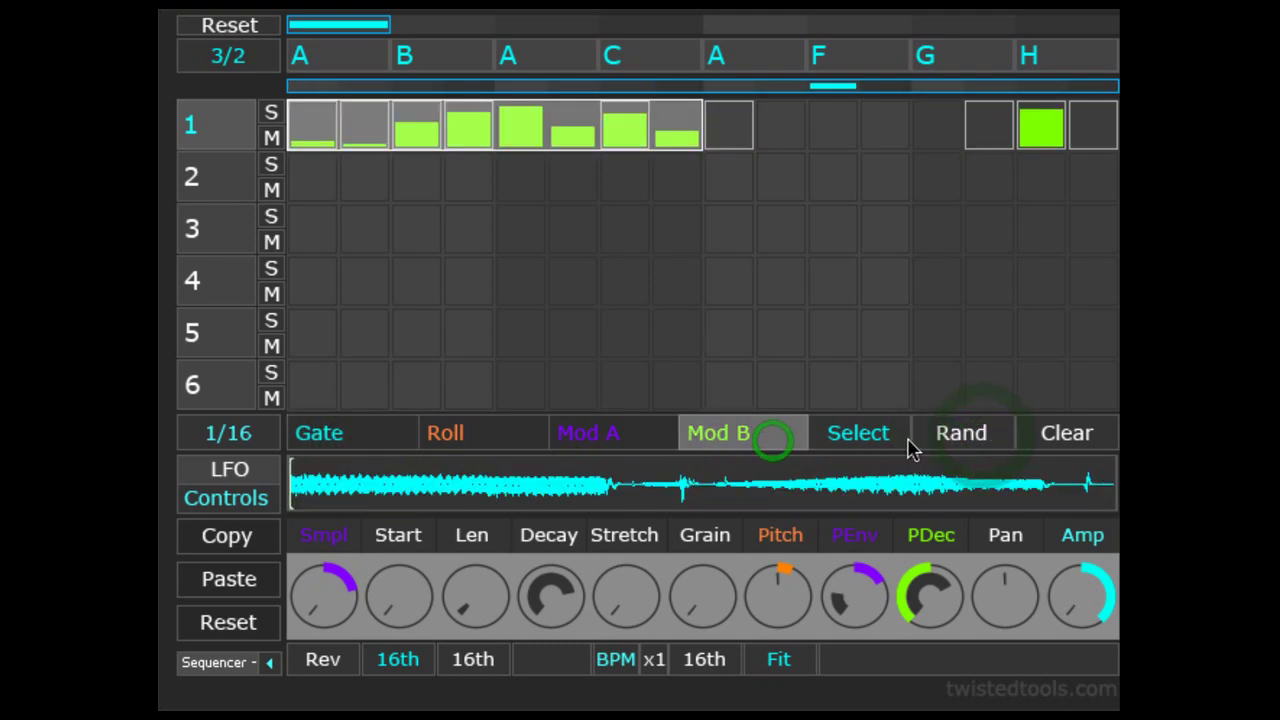
- Copy steps 1 to 8 of track 1 and paste them into steps 9 to 16, using the Sequencer - Current Page scope
{"action": "left_click_drag", "start_coordinate": [314, 126], "coordinate": [669, 131]}
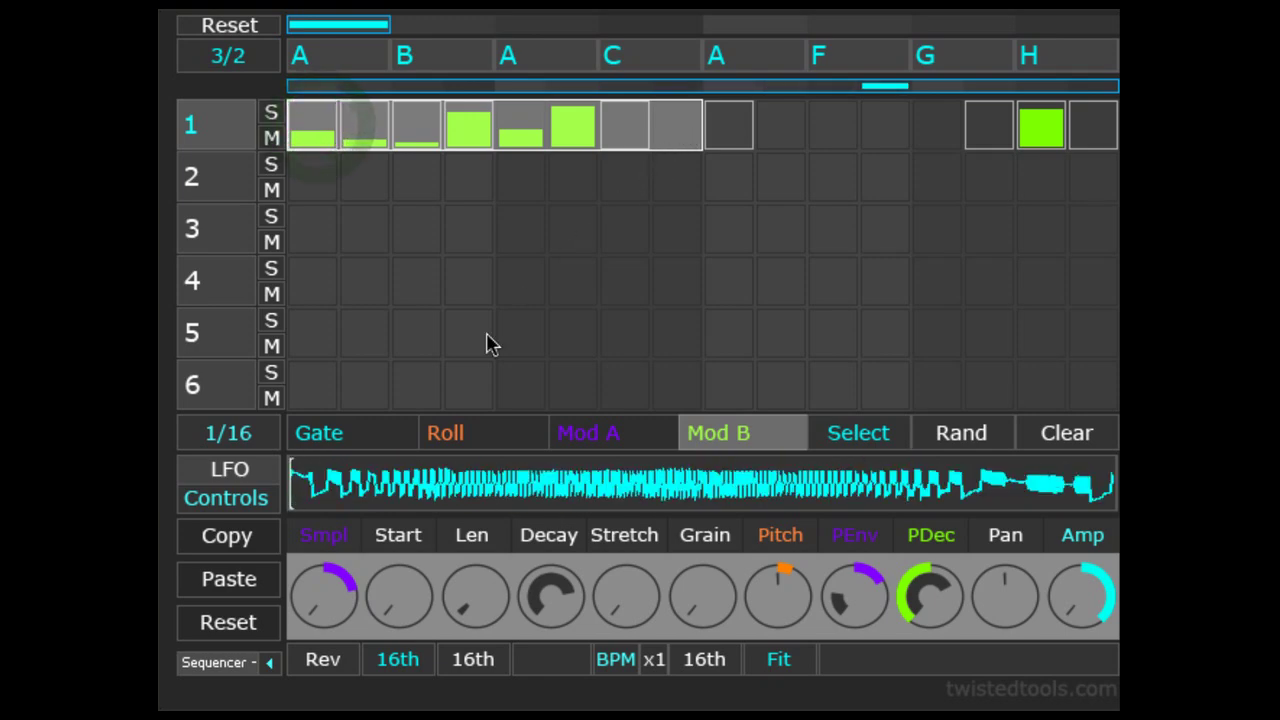
{"action": "left_click", "coordinate": [266, 663]}
{"action": "left_click", "coordinate": [228, 666]}
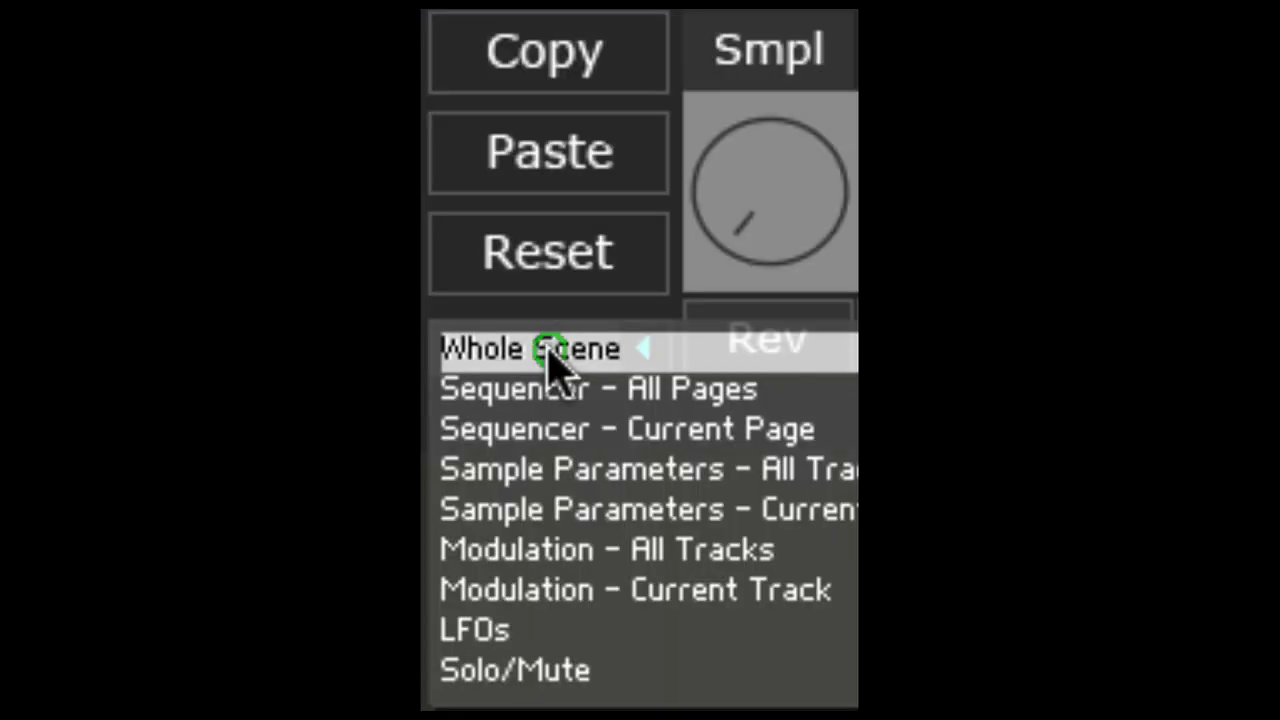
{"action": "left_click", "coordinate": [556, 440]}
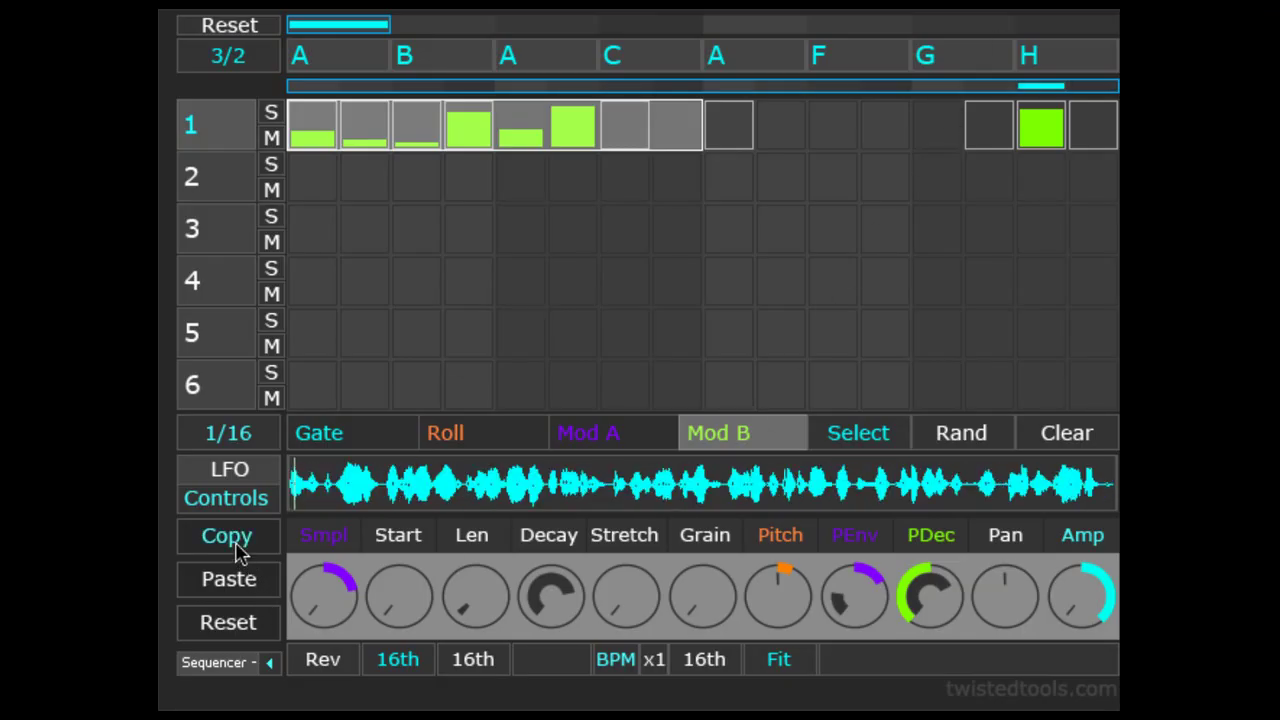
{"action": "left_click_drag", "start_coordinate": [734, 129], "coordinate": [1100, 125]}
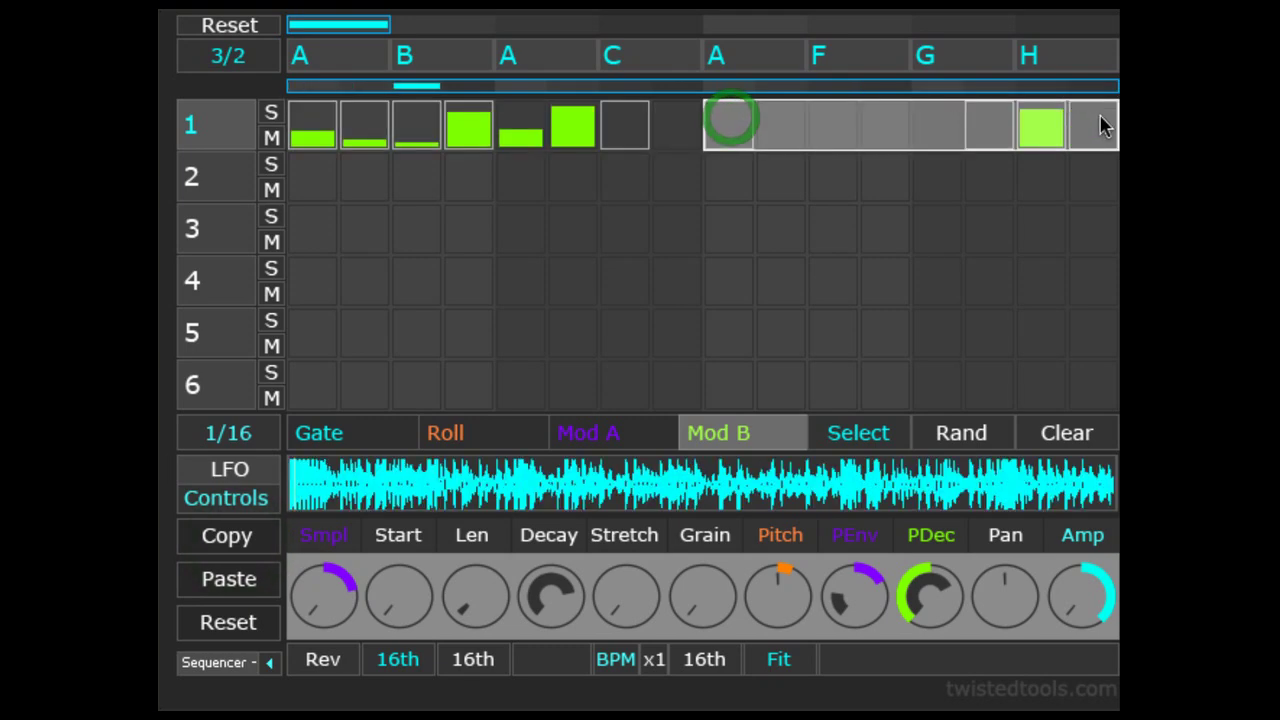
{"action": "left_click", "coordinate": [212, 590]}
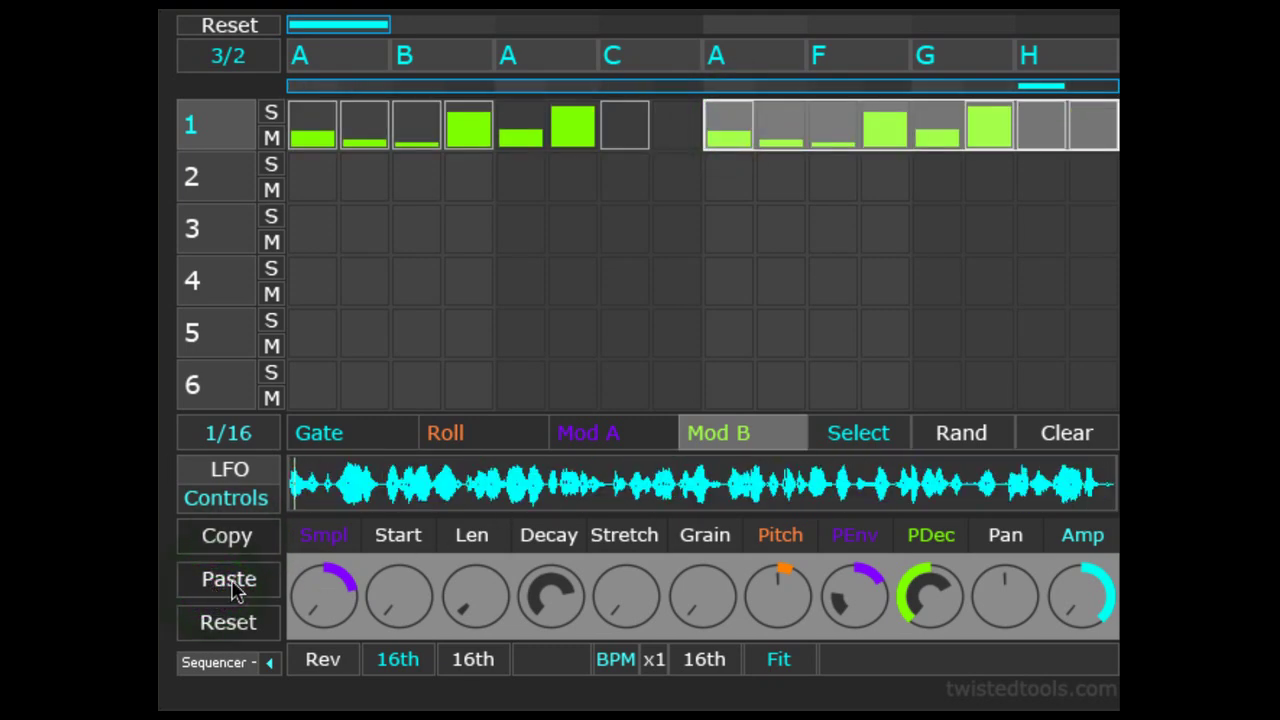
- Paste the copied steps into steps 8 to 14 of tracks 3 and 4, and clear that selection
{"action": "left_click_drag", "start_coordinate": [669, 235], "coordinate": [994, 277]}
{"action": "left_click", "coordinate": [240, 583]}
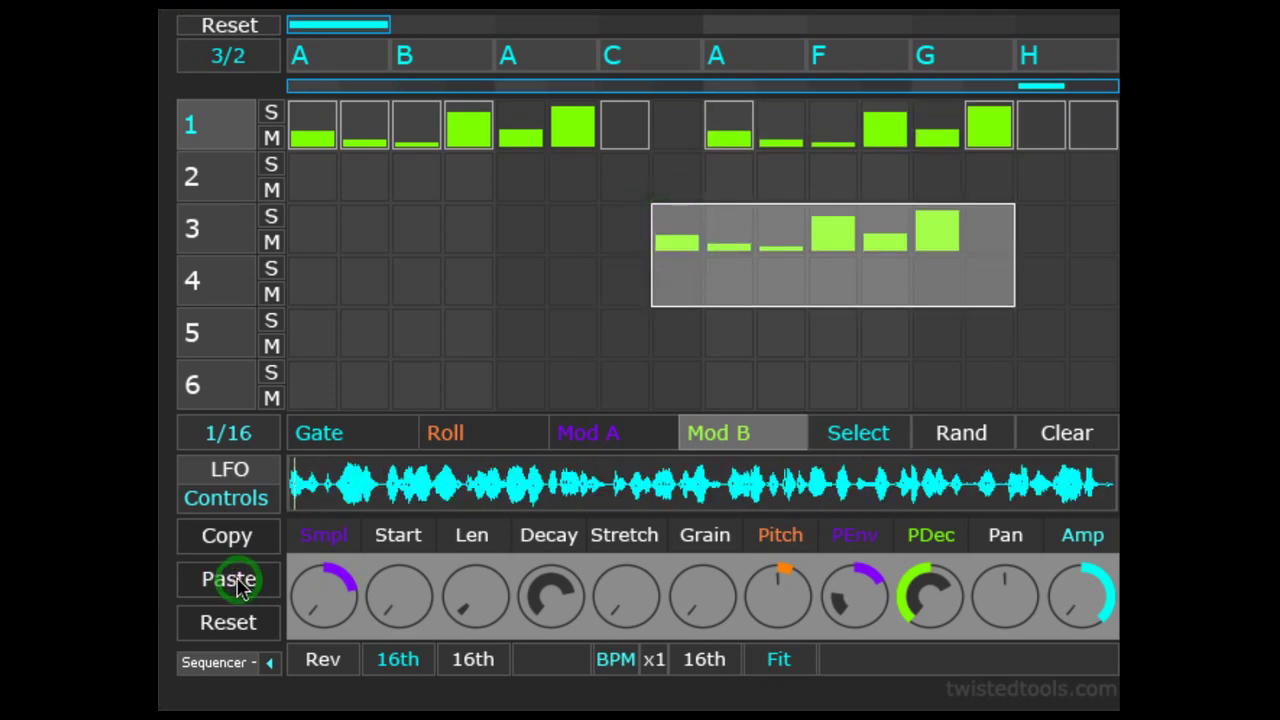
{"action": "left_click", "coordinate": [1088, 440]}
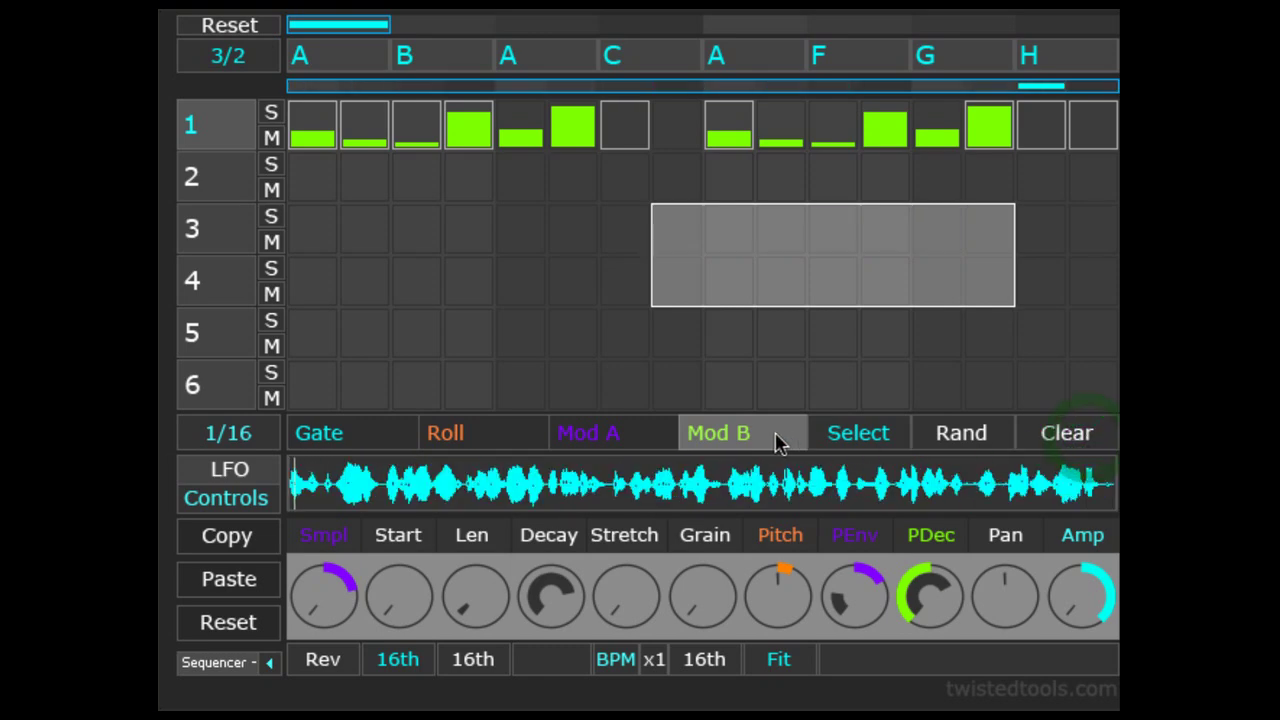
{"action": "left_click", "coordinate": [815, 443]}
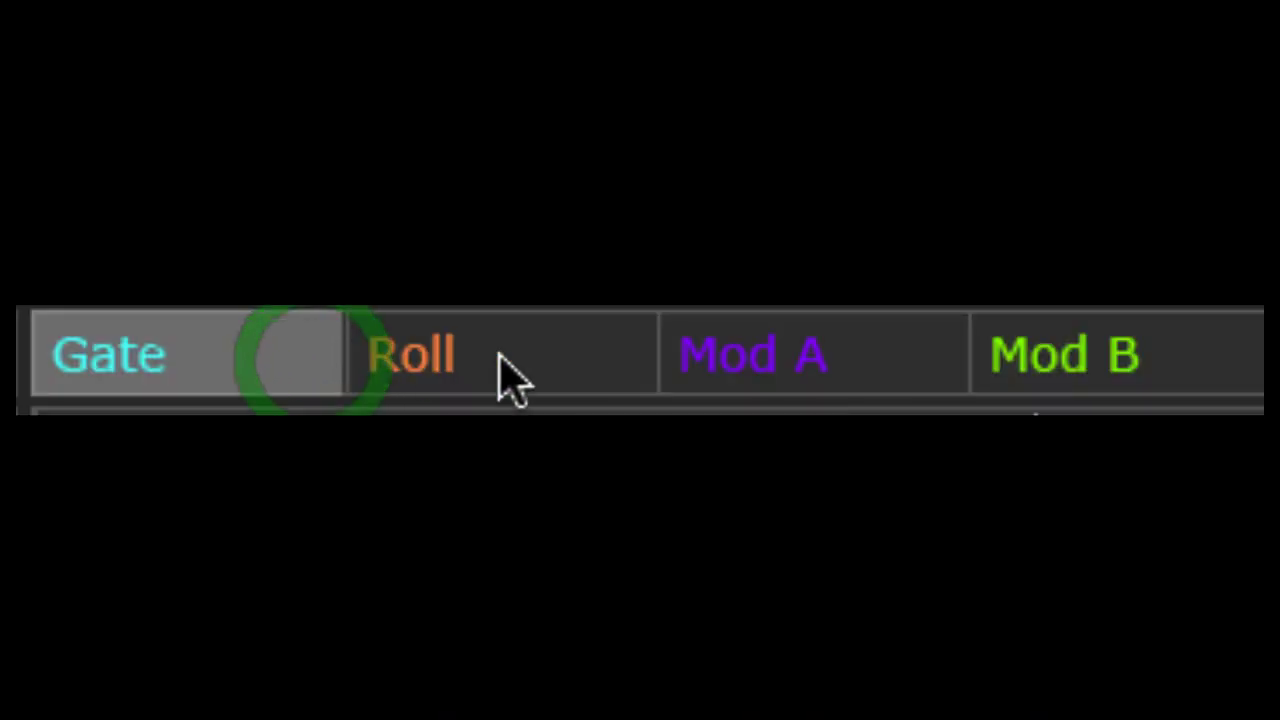
- Show the sequencer's Roll, Mod A and Mod B values in turn
{"action": "left_click", "coordinate": [474, 433]}
{"action": "left_click", "coordinate": [768, 360]}
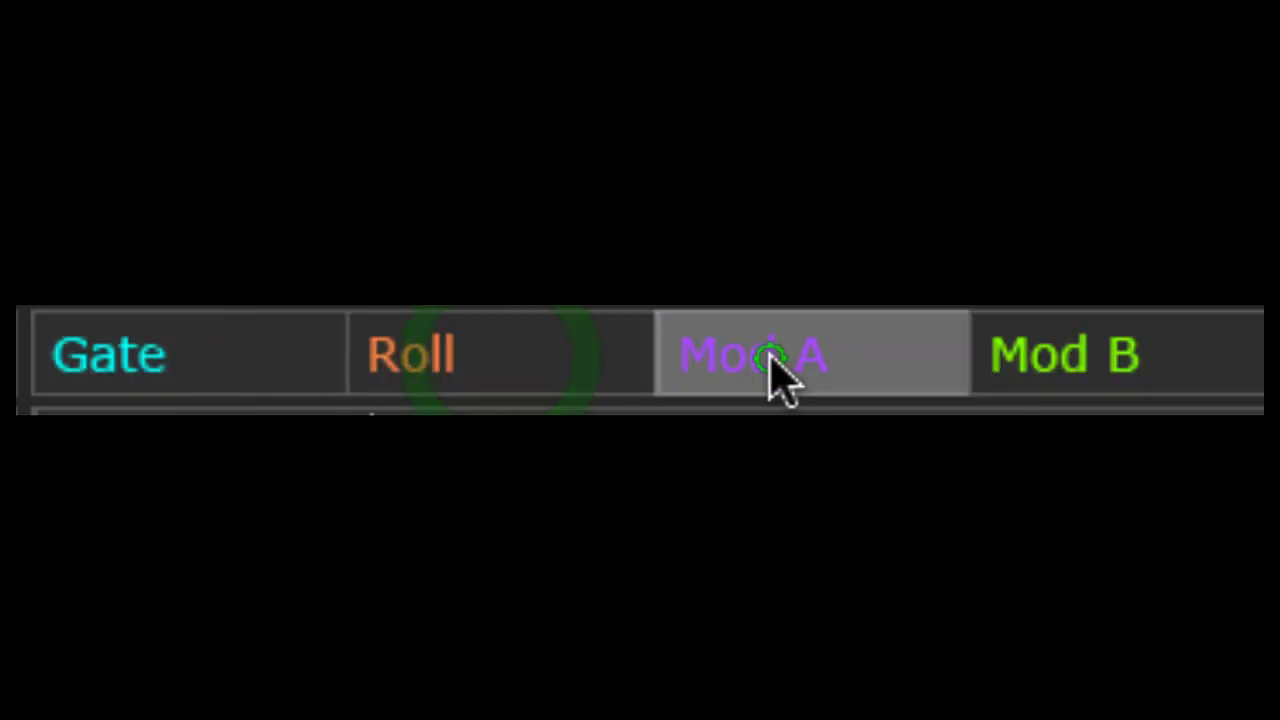
{"action": "left_click", "coordinate": [1170, 372]}
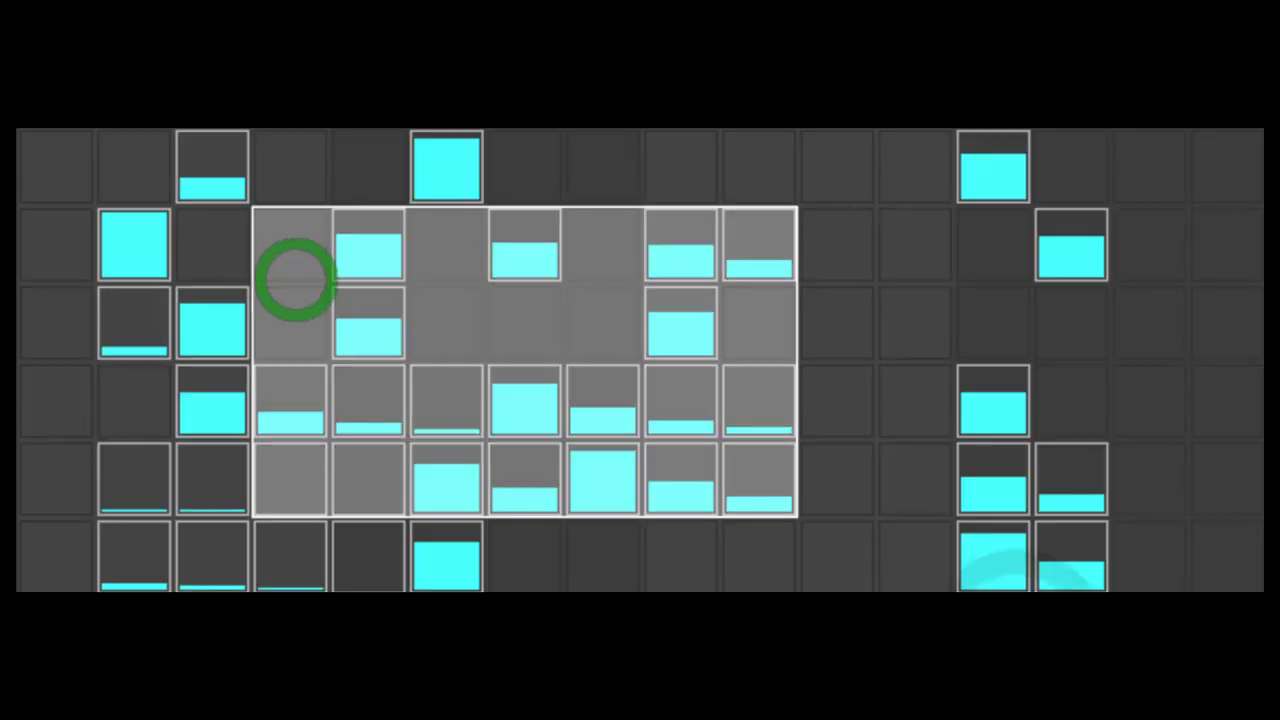
- Randomize the Gate pattern across all six tracks several times
{"action": "key", "text": "Delete"}
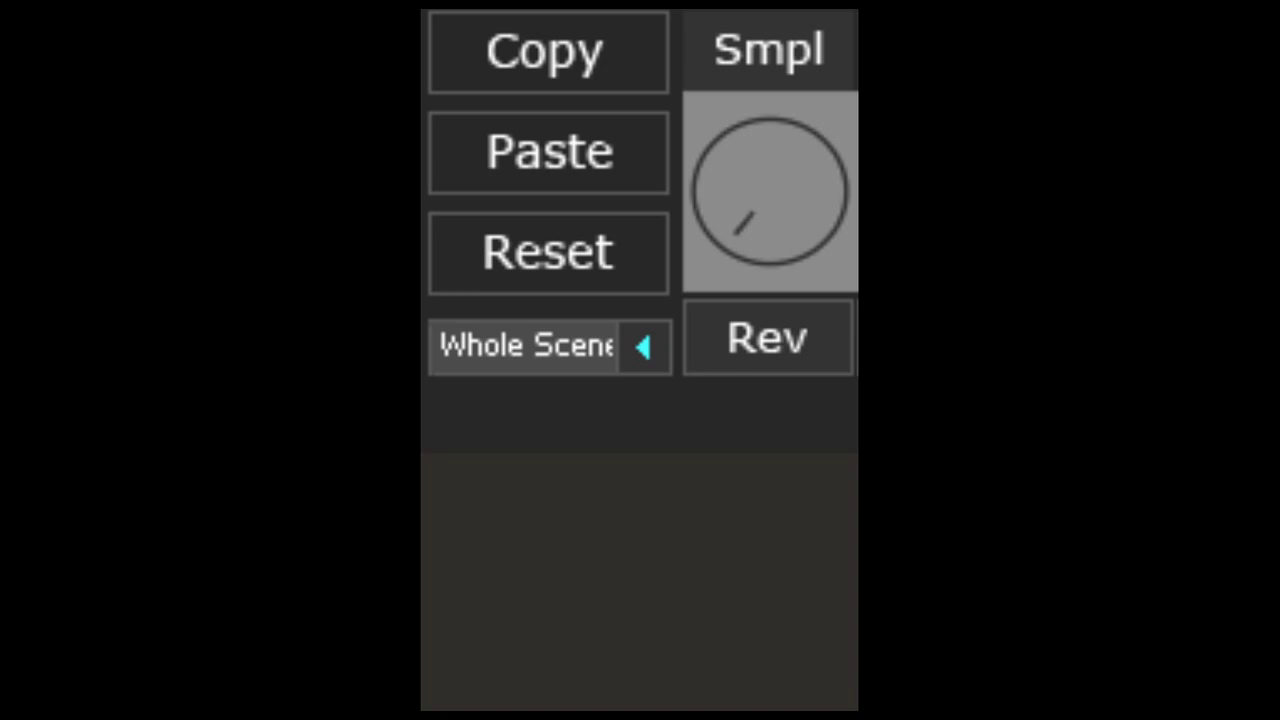
{"action": "left_click", "coordinate": [1020, 609]}
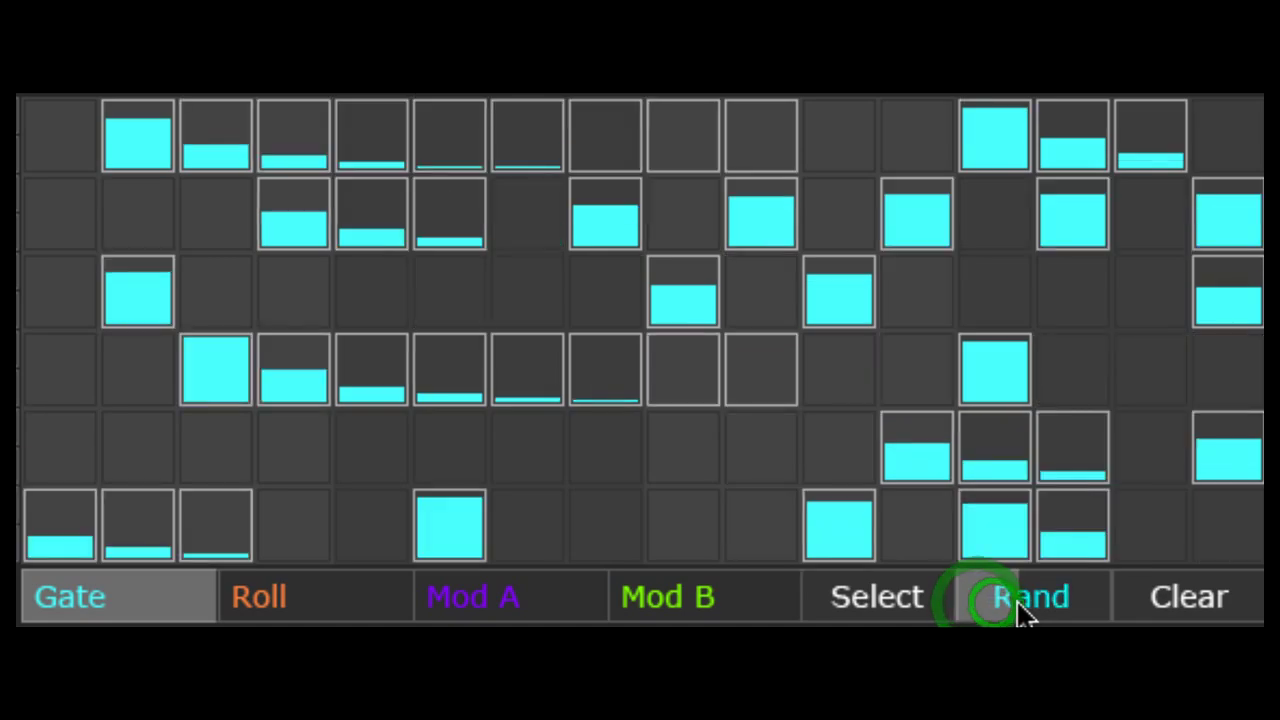
{"action": "left_click", "coordinate": [1066, 614]}
{"action": "left_click", "coordinate": [1080, 614]}
{"action": "left_click", "coordinate": [1100, 612]}
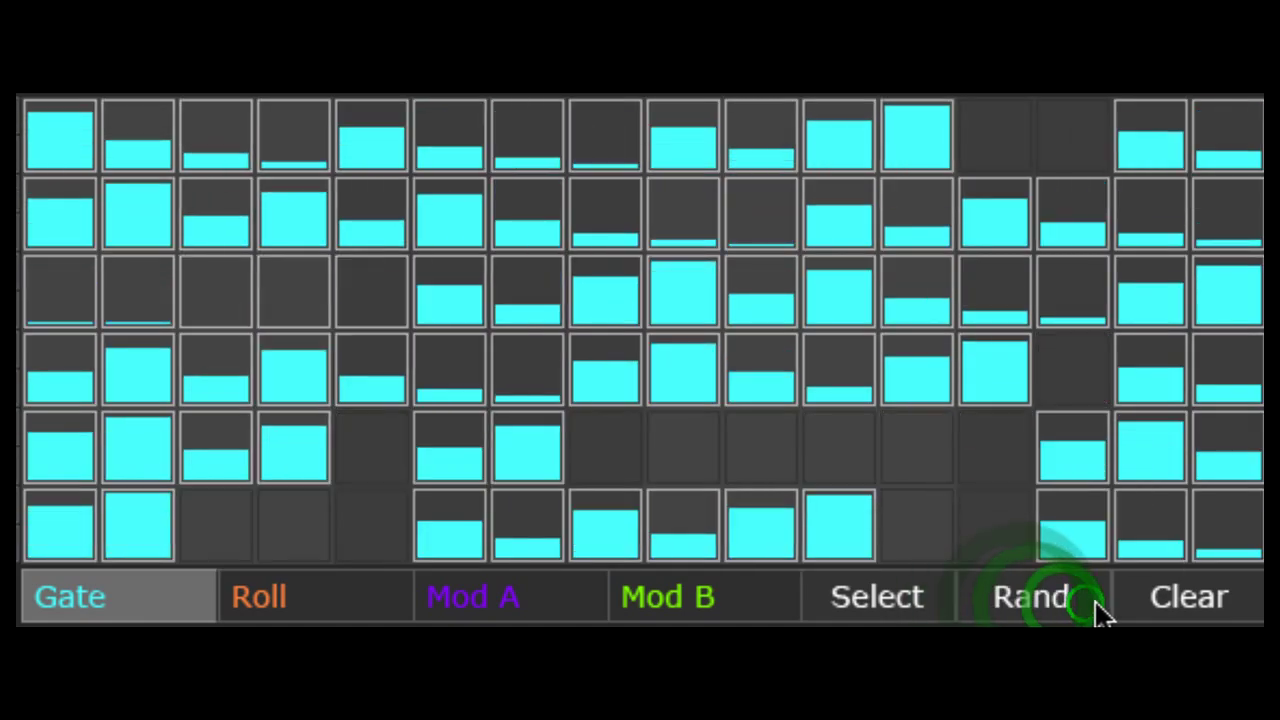
{"action": "left_click", "coordinate": [1100, 612]}
{"action": "left_click", "coordinate": [1102, 605]}
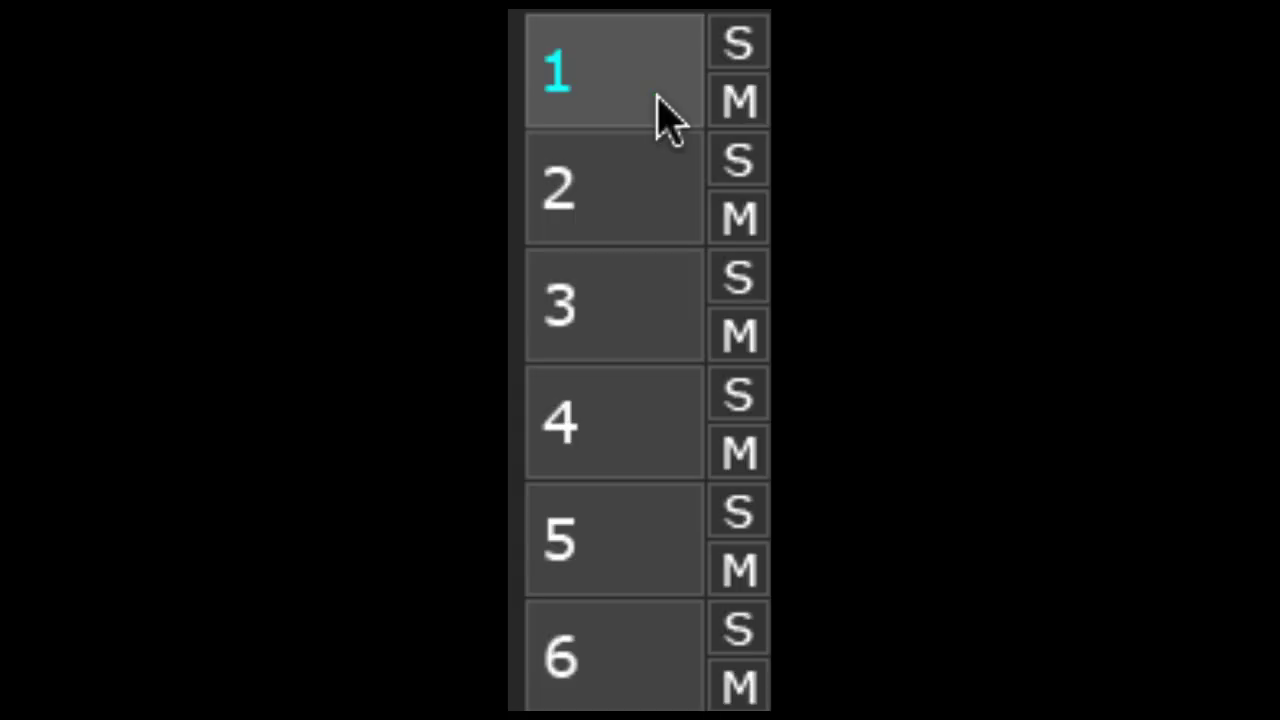
- Select tracks 2, 3, 4 and 6 in turn
{"action": "left_click", "coordinate": [651, 171]}
{"action": "left_click", "coordinate": [614, 323]}
{"action": "left_click", "coordinate": [643, 414]}
{"action": "left_click", "coordinate": [640, 660]}
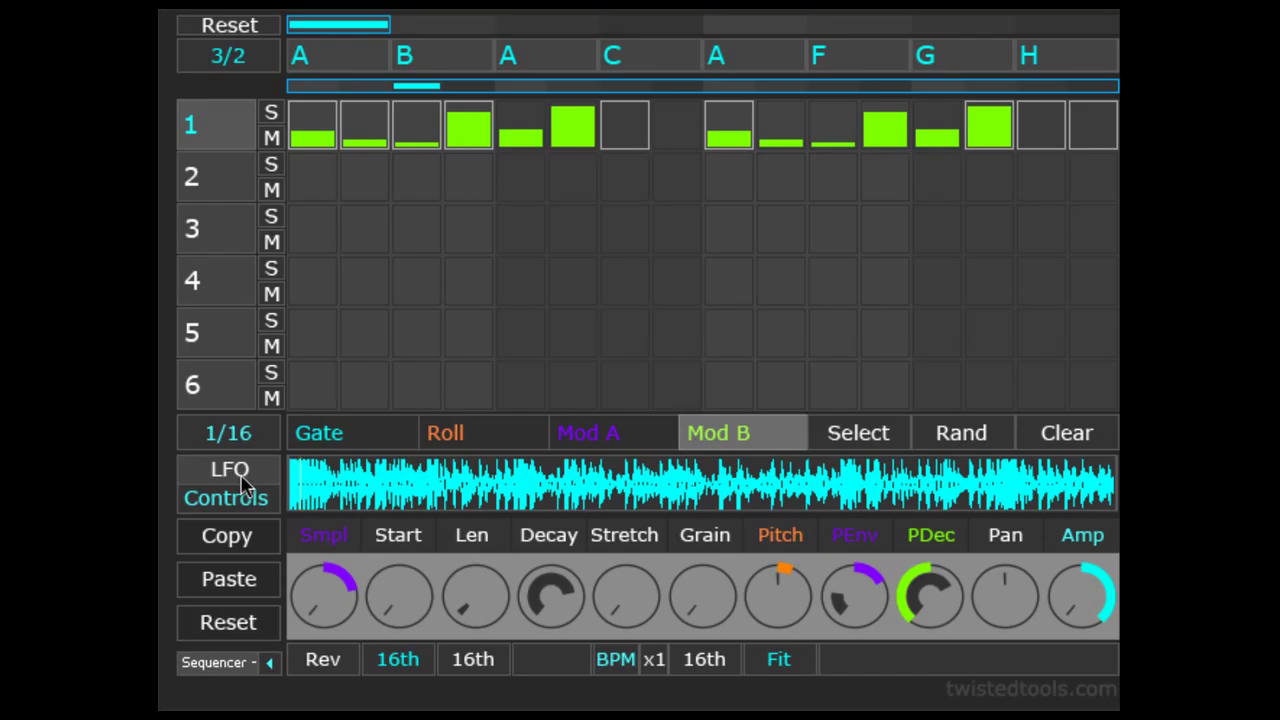
- Show the LFO settings and raise LFO A's Shape, Phase, Rate, BMod and +Rnd
{"action": "left_click", "coordinate": [243, 484]}
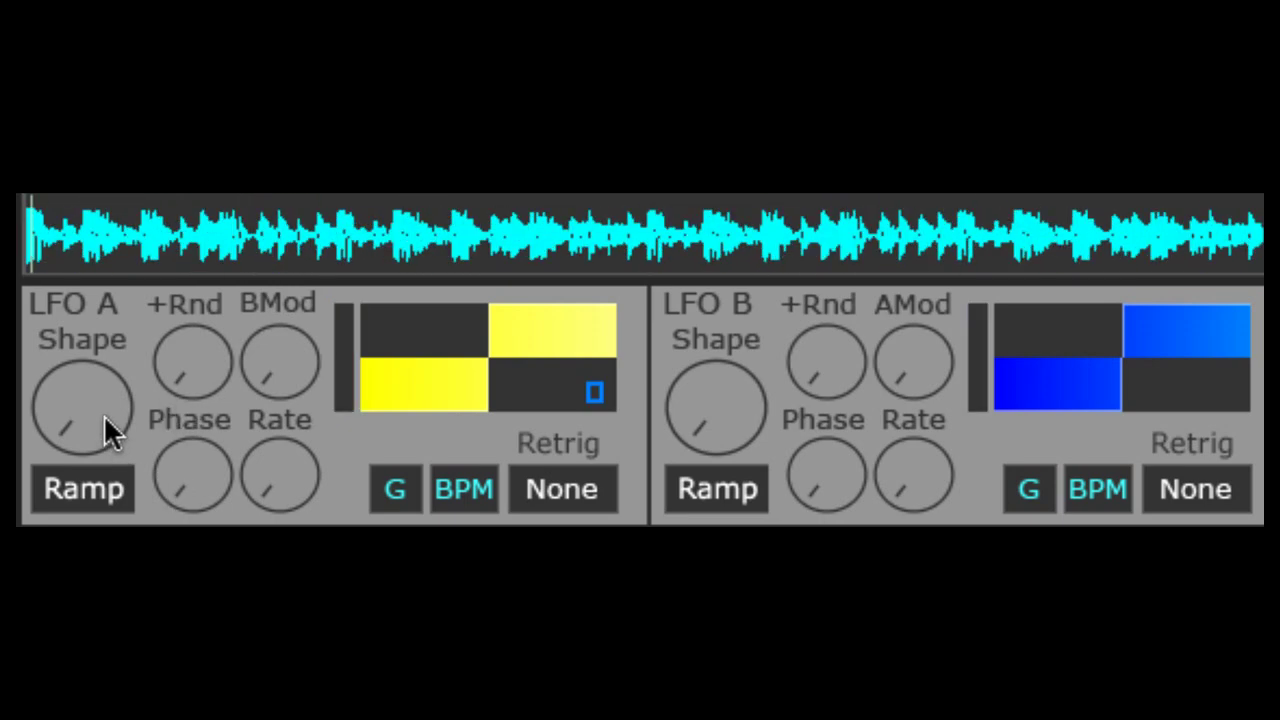
{"action": "left_click_drag", "start_coordinate": [106, 426], "coordinate": [190, 268]}
{"action": "left_click_drag", "start_coordinate": [286, 457], "coordinate": [248, 302]}
{"action": "left_click_drag", "start_coordinate": [182, 362], "coordinate": [195, 300]}
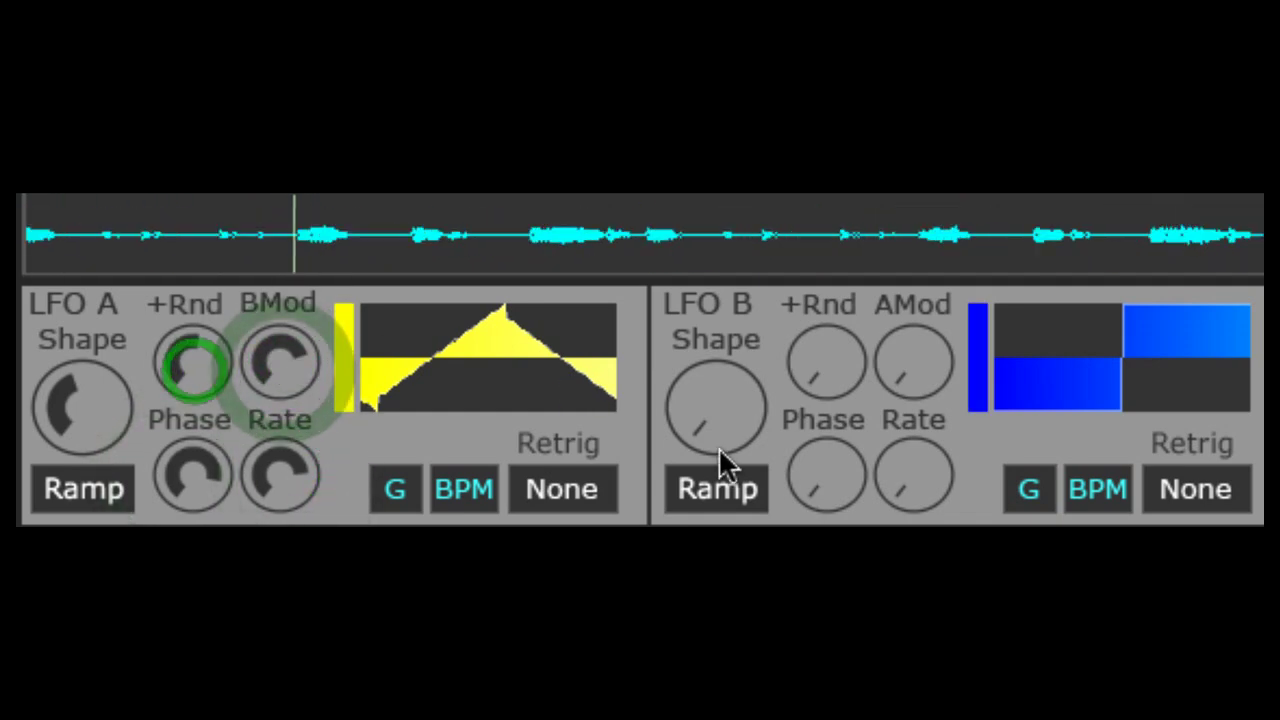
- Raise LFO B's Shape, +Rnd, Phase and AMod, and adjust its Rate
{"action": "left_click_drag", "start_coordinate": [758, 452], "coordinate": [726, 310]}
{"action": "left_click_drag", "start_coordinate": [810, 352], "coordinate": [820, 225]}
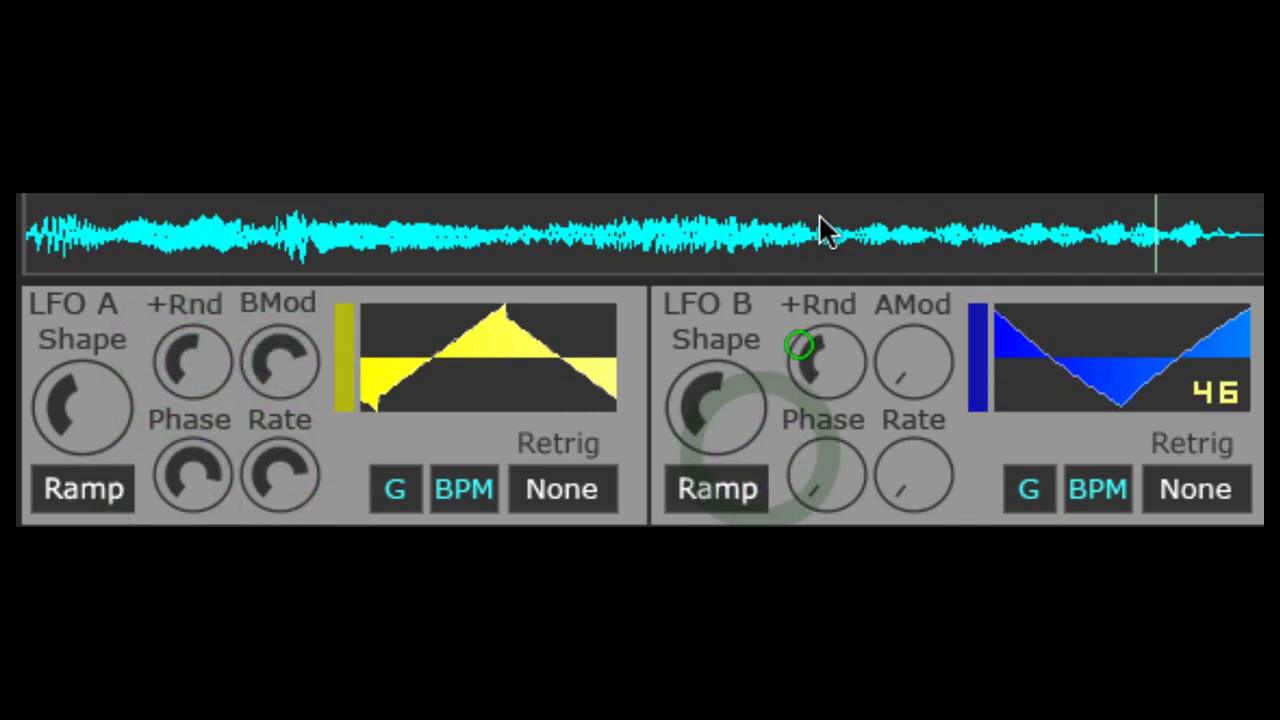
{"action": "left_click_drag", "start_coordinate": [842, 473], "coordinate": [930, 260]}
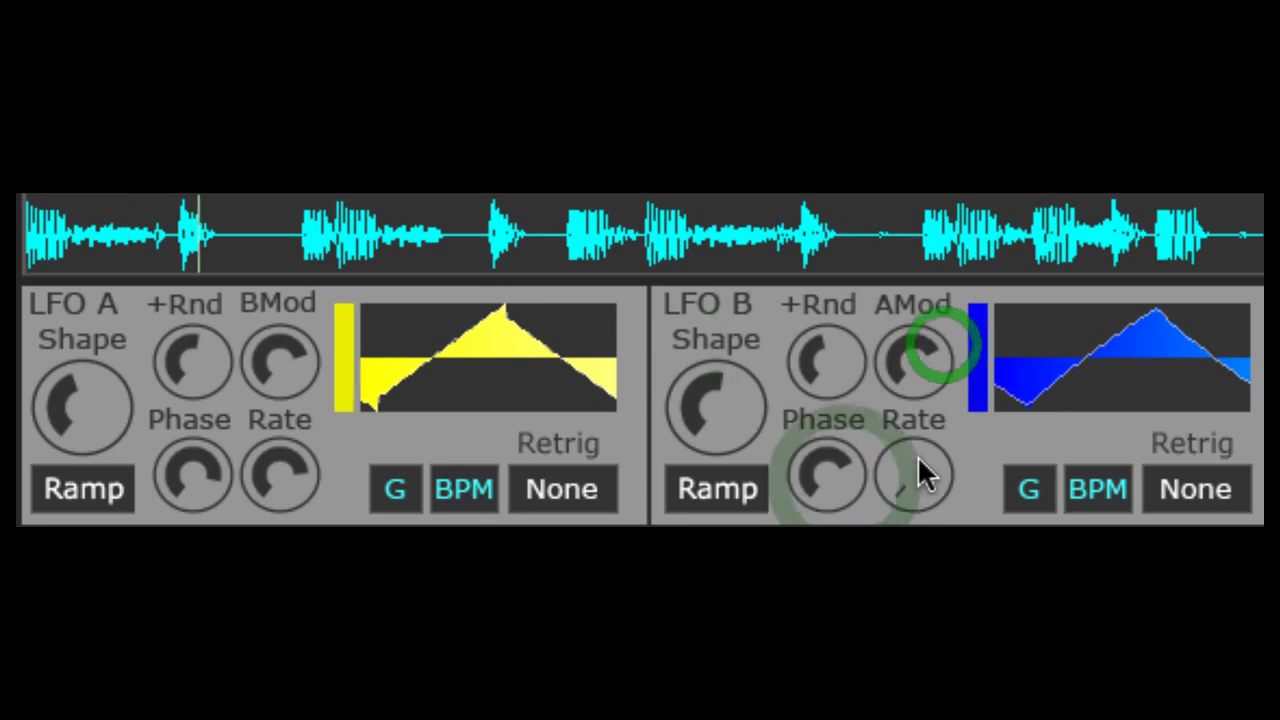
{"action": "left_click_drag", "start_coordinate": [923, 471], "coordinate": [930, 510]}
{"action": "double_click", "coordinate": [845, 462]}
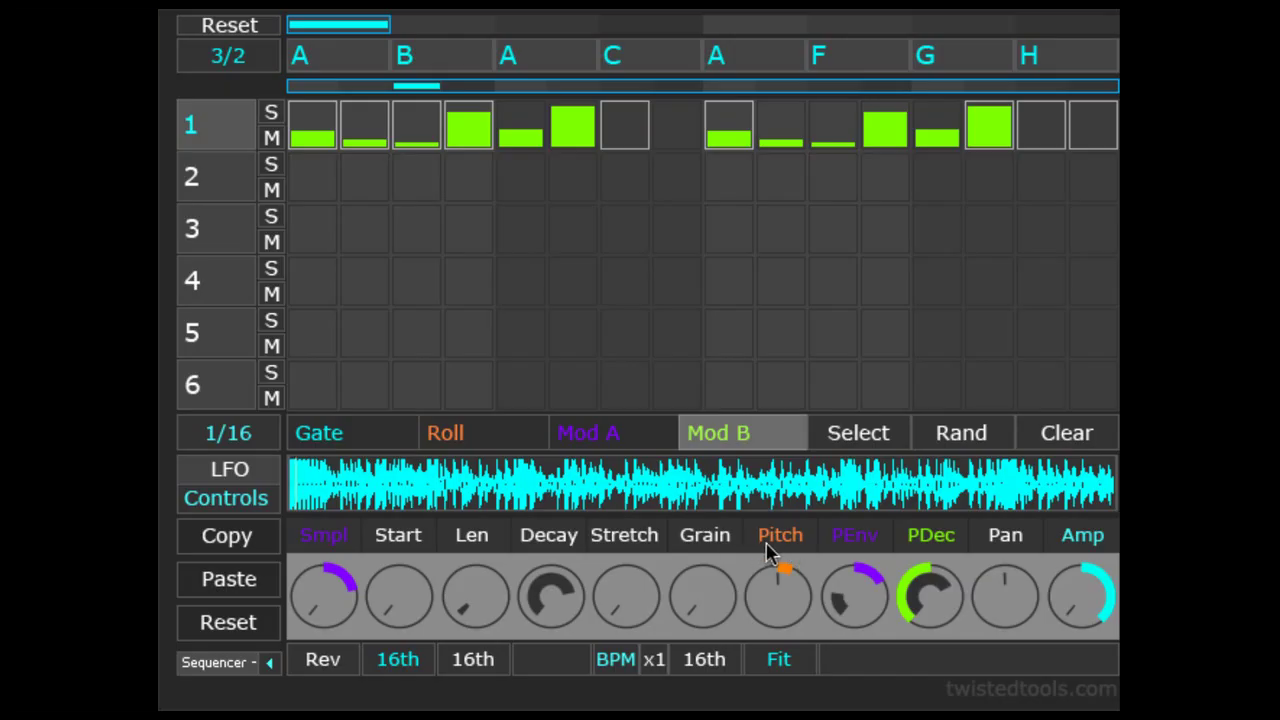
- Assign LFO A as the modulation source for Pitch and Stretch, and LFO B for Grain on track 1
{"action": "left_click", "coordinate": [773, 540]}
{"action": "left_click", "coordinate": [728, 538]}
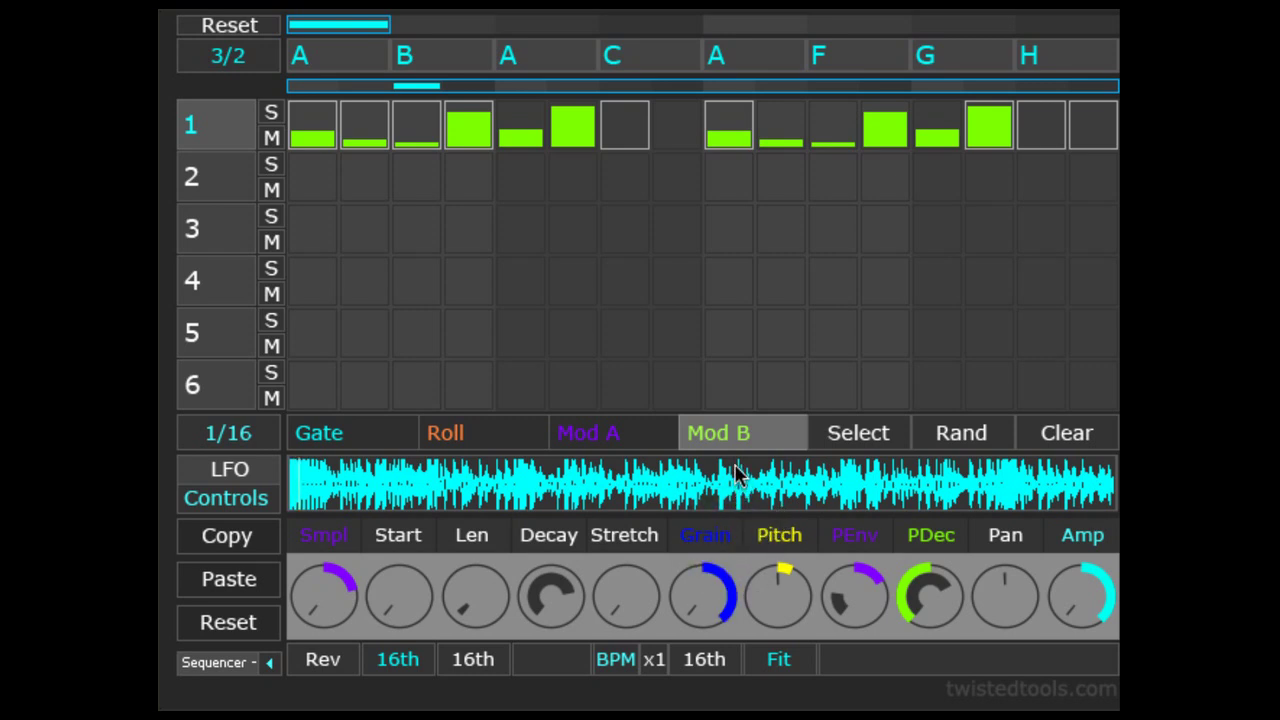
{"action": "left_click", "coordinate": [645, 538]}
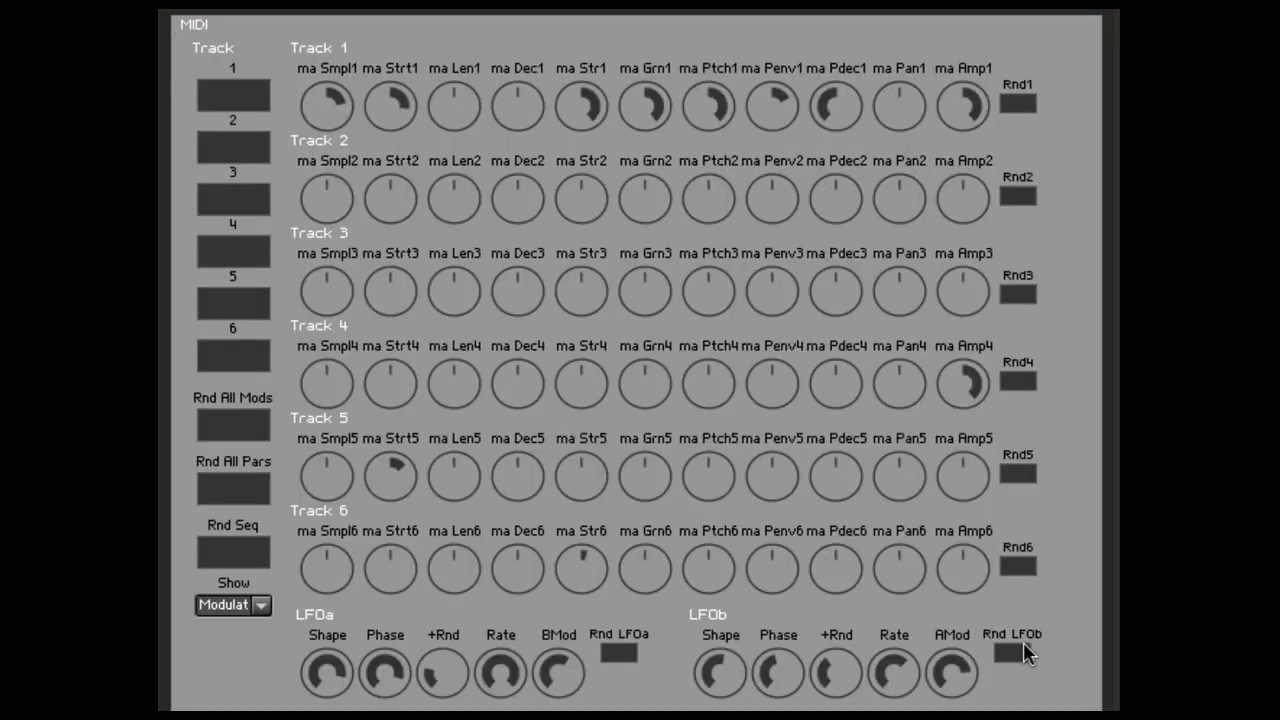
- Randomize the LFOb and LFOa settings and track 1's modulation amounts, and open the Show list
{"action": "left_click", "coordinate": [1012, 652]}
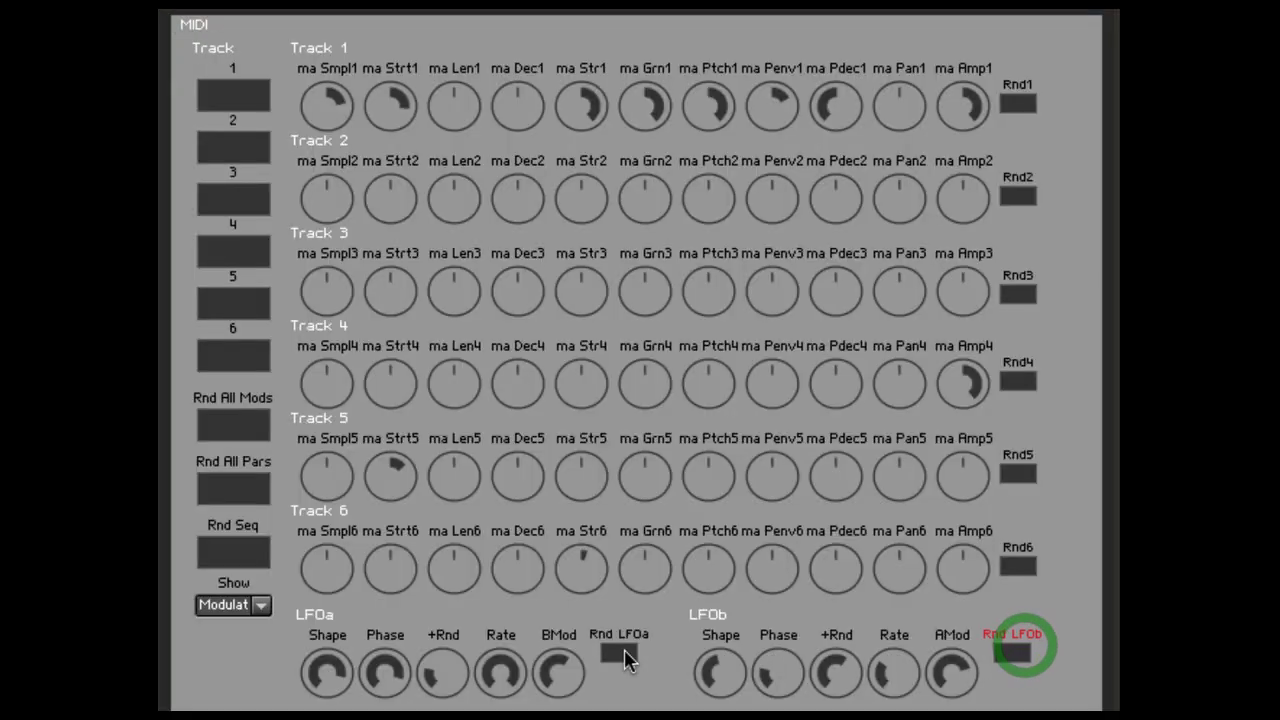
{"action": "left_click", "coordinate": [622, 653]}
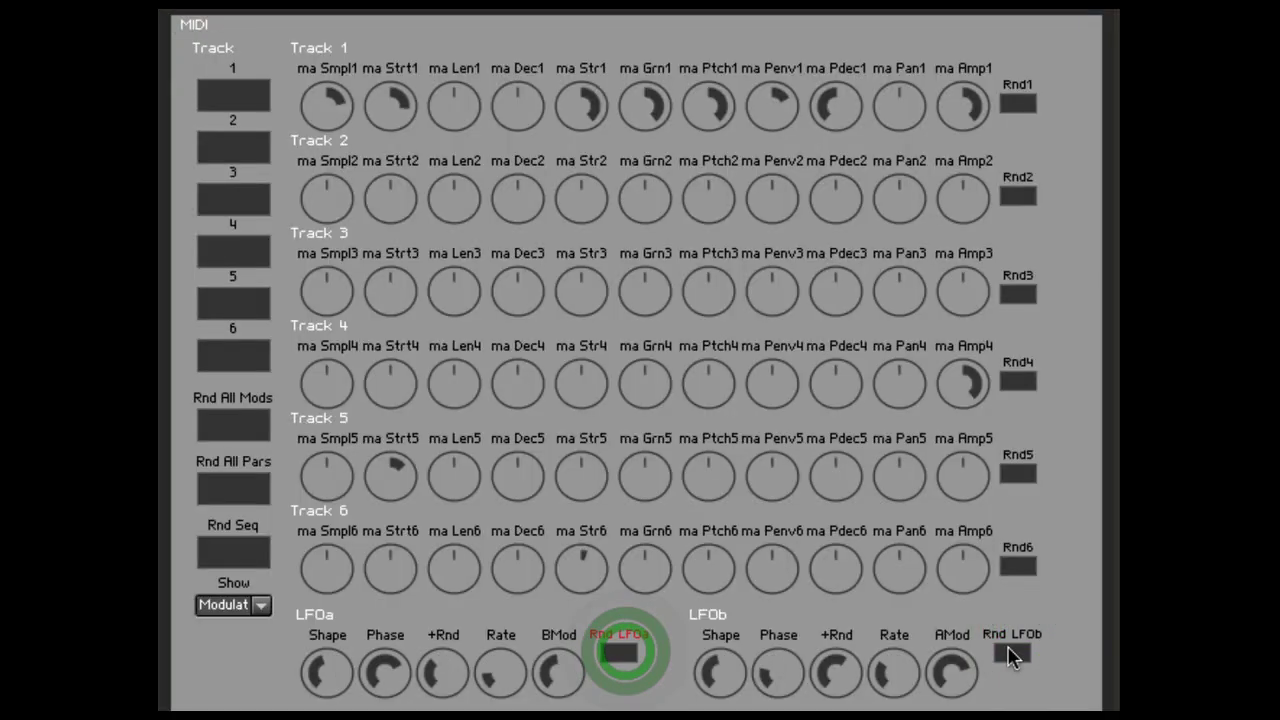
{"action": "left_click", "coordinate": [1010, 652]}
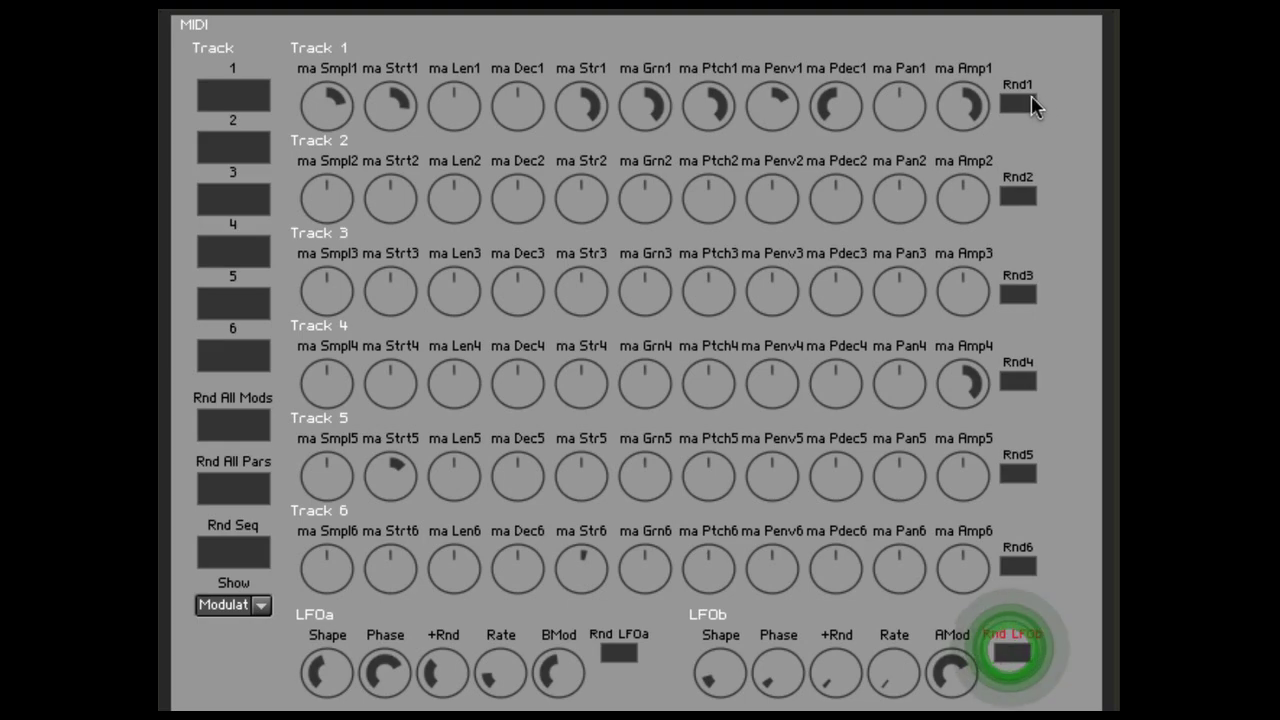
{"action": "left_click", "coordinate": [1022, 99]}
{"action": "left_click", "coordinate": [258, 604]}
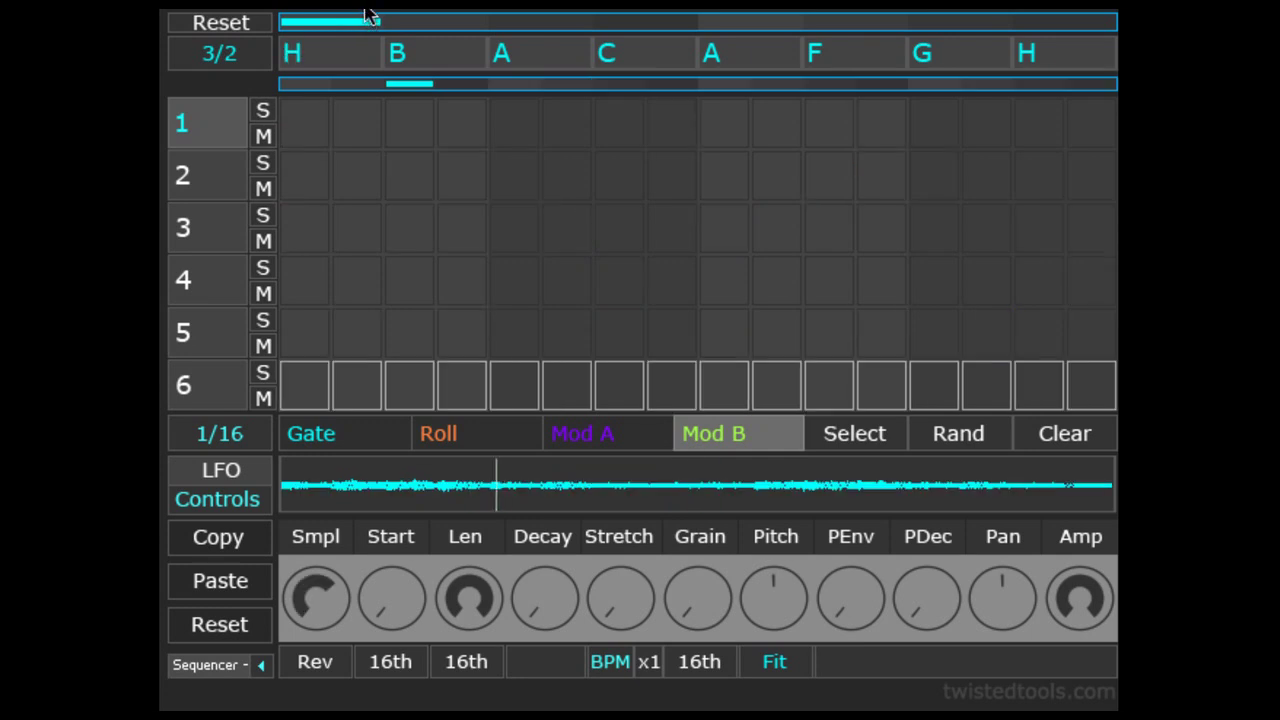
- Set the song loop range to the first four slots and change their scenes to A, D, B and F
{"action": "scroll", "coordinate": [366, 49], "scroll_direction": "down", "scroll_amount": 7}
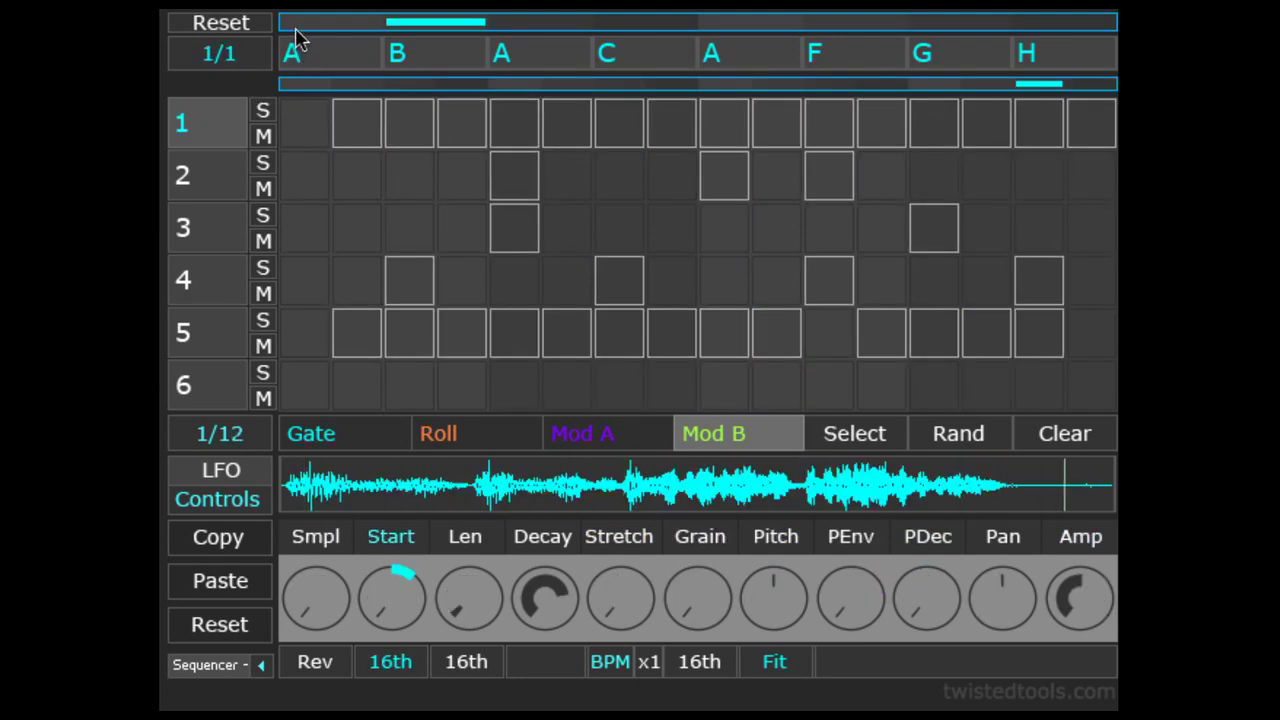
{"action": "left_click_drag", "start_coordinate": [296, 37], "coordinate": [613, 33]}
{"action": "left_click", "coordinate": [466, 56]}
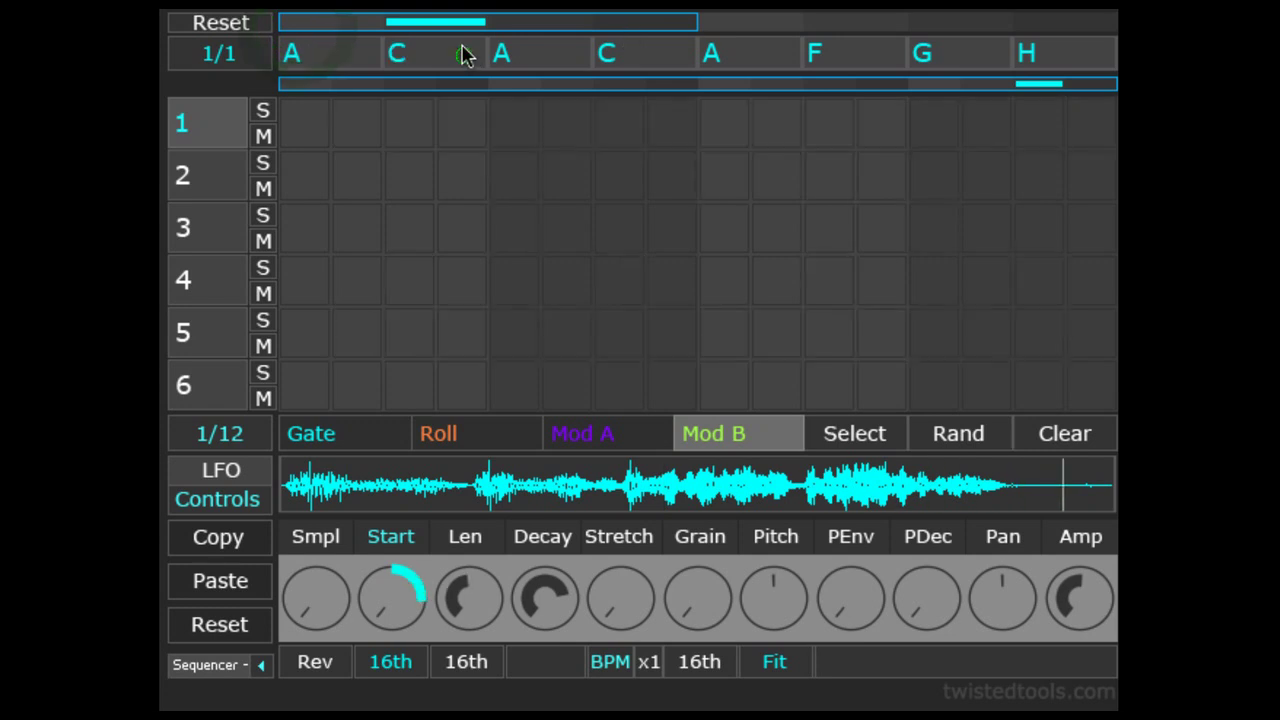
{"action": "left_click", "coordinate": [464, 55]}
{"action": "left_click", "coordinate": [544, 58]}
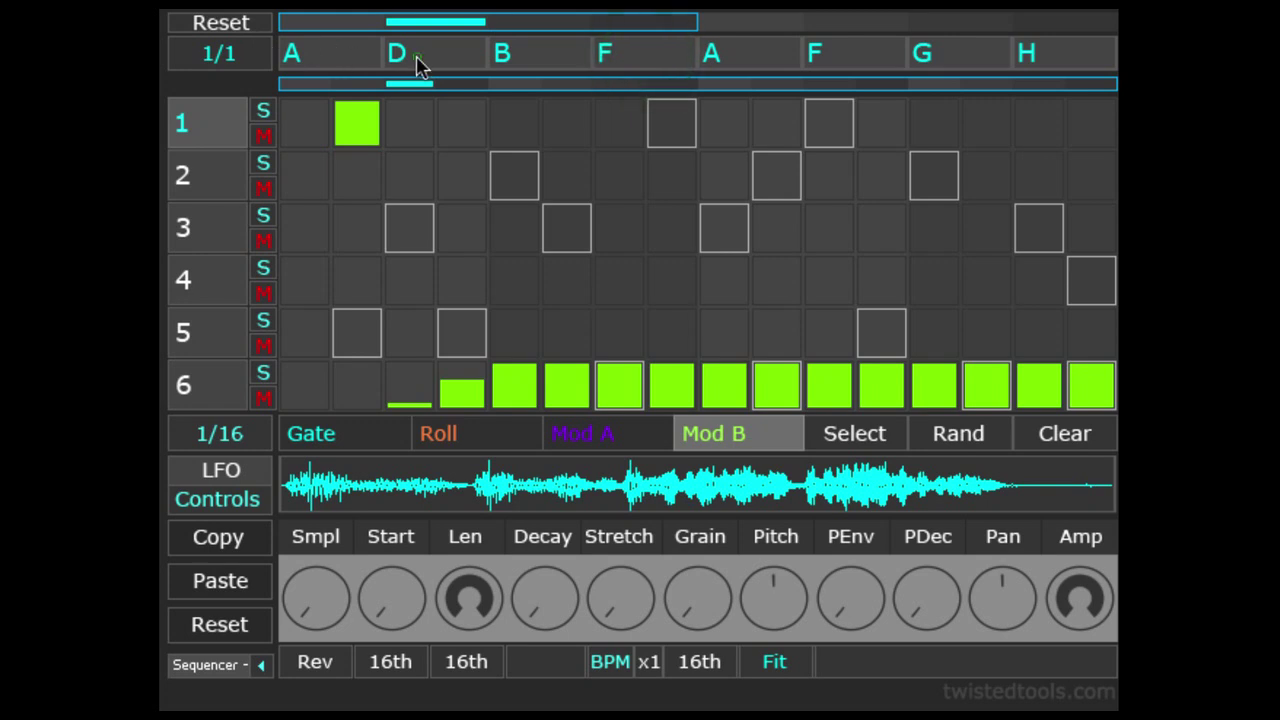
{"action": "left_click_drag", "start_coordinate": [418, 62], "coordinate": [420, 84]}
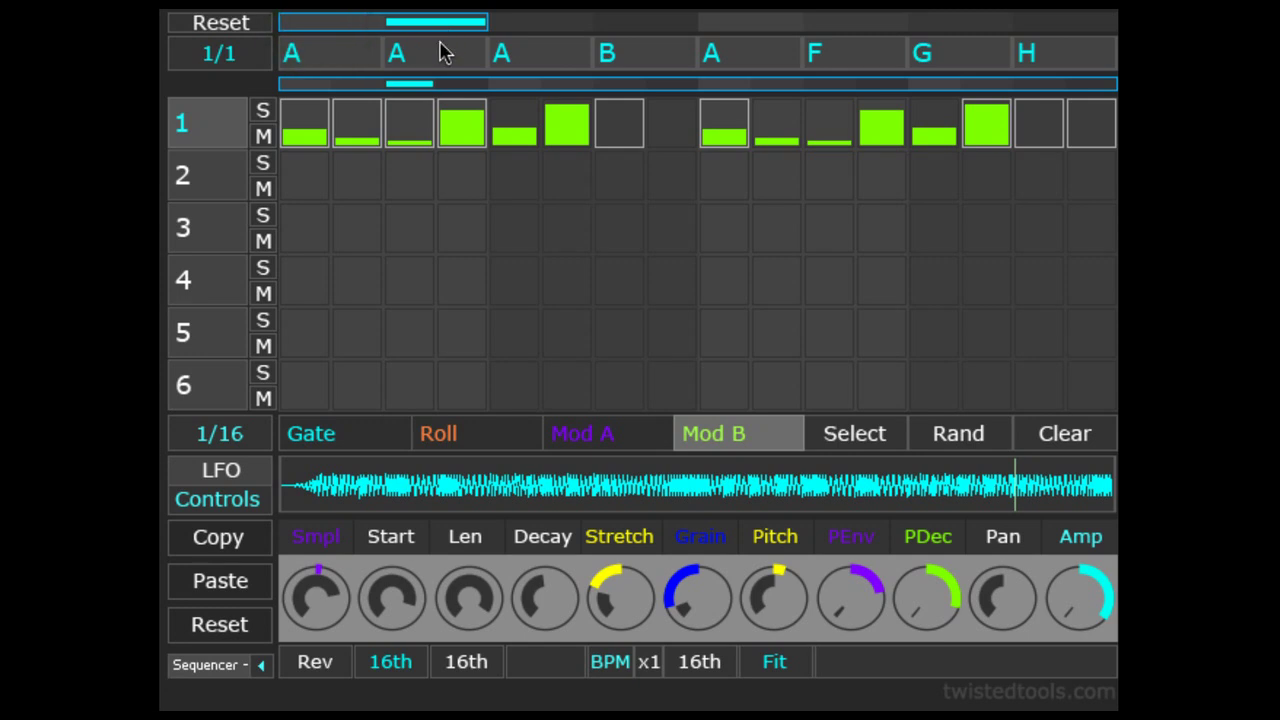
- Copy scene A and paste it into scene B in the second slot, using the Whole Scene scope
{"action": "left_click", "coordinate": [444, 46]}
{"action": "left_click", "coordinate": [215, 665]}
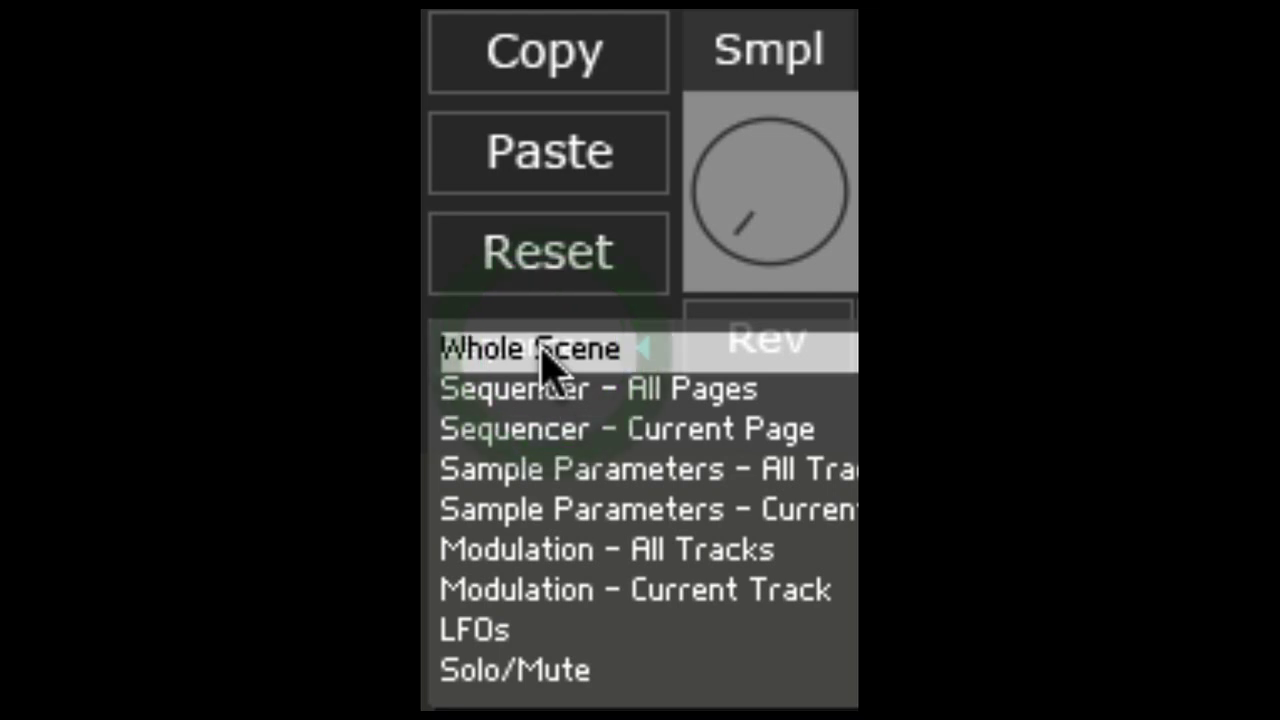
{"action": "left_click", "coordinate": [548, 350]}
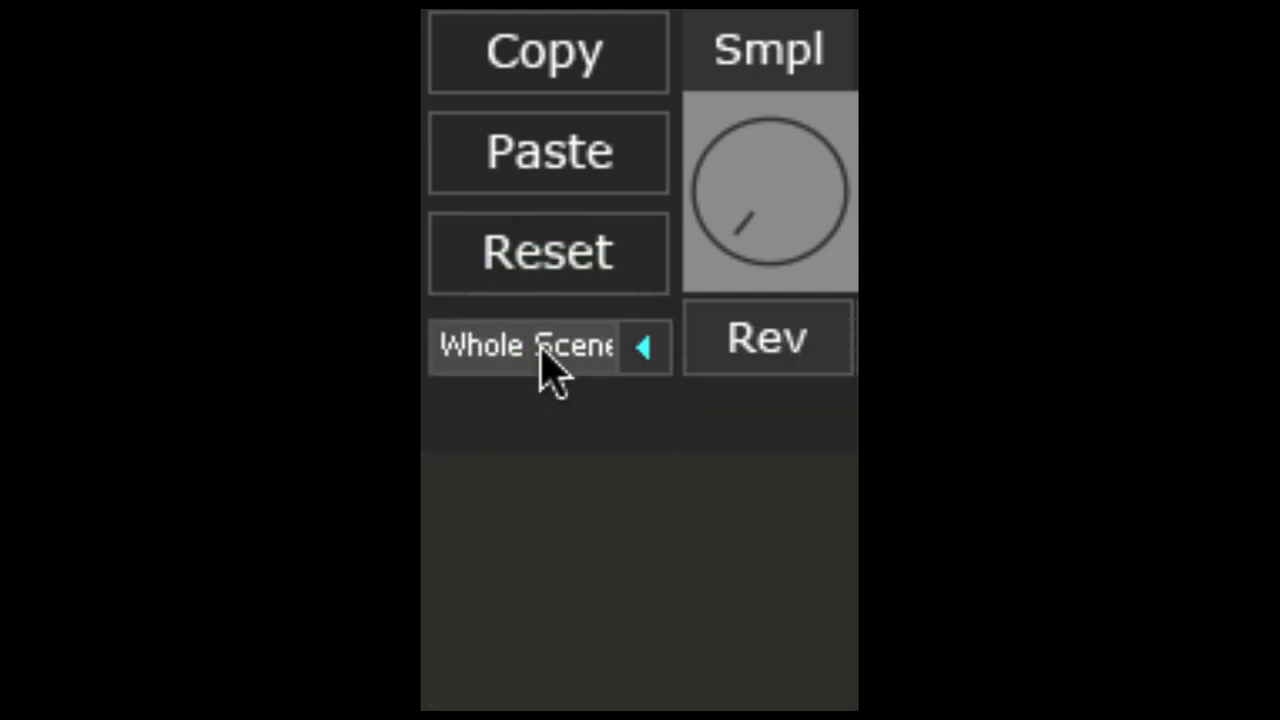
{"action": "left_click", "coordinate": [551, 82]}
{"action": "left_click", "coordinate": [551, 162]}
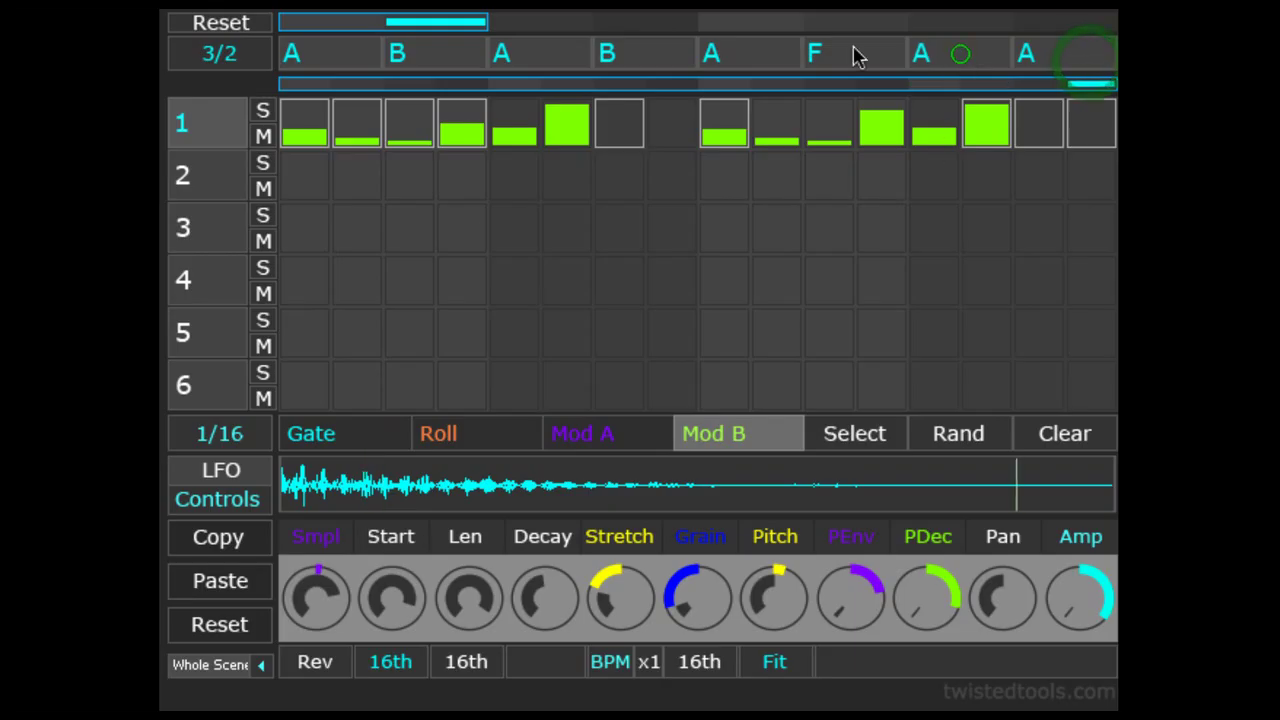
- Set the sixth song slot to scene A and reset the song position to the first slot
{"action": "left_click", "coordinate": [818, 54]}
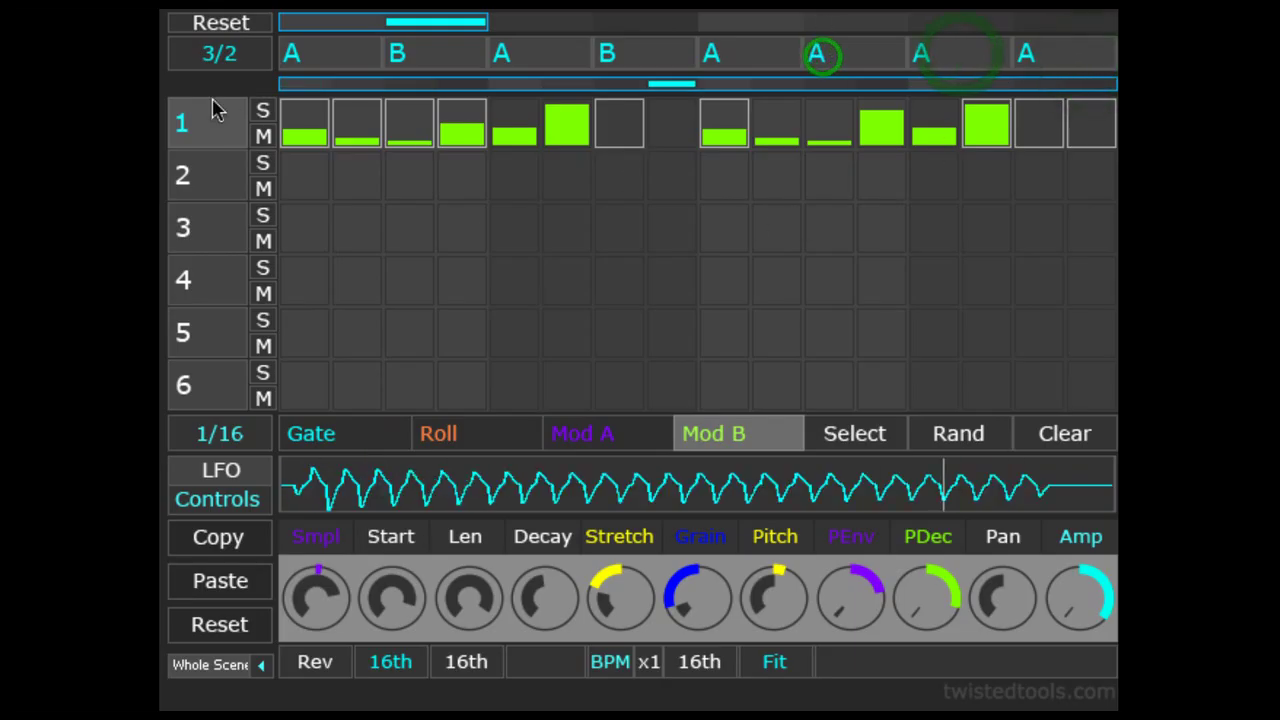
{"action": "left_click", "coordinate": [213, 24]}
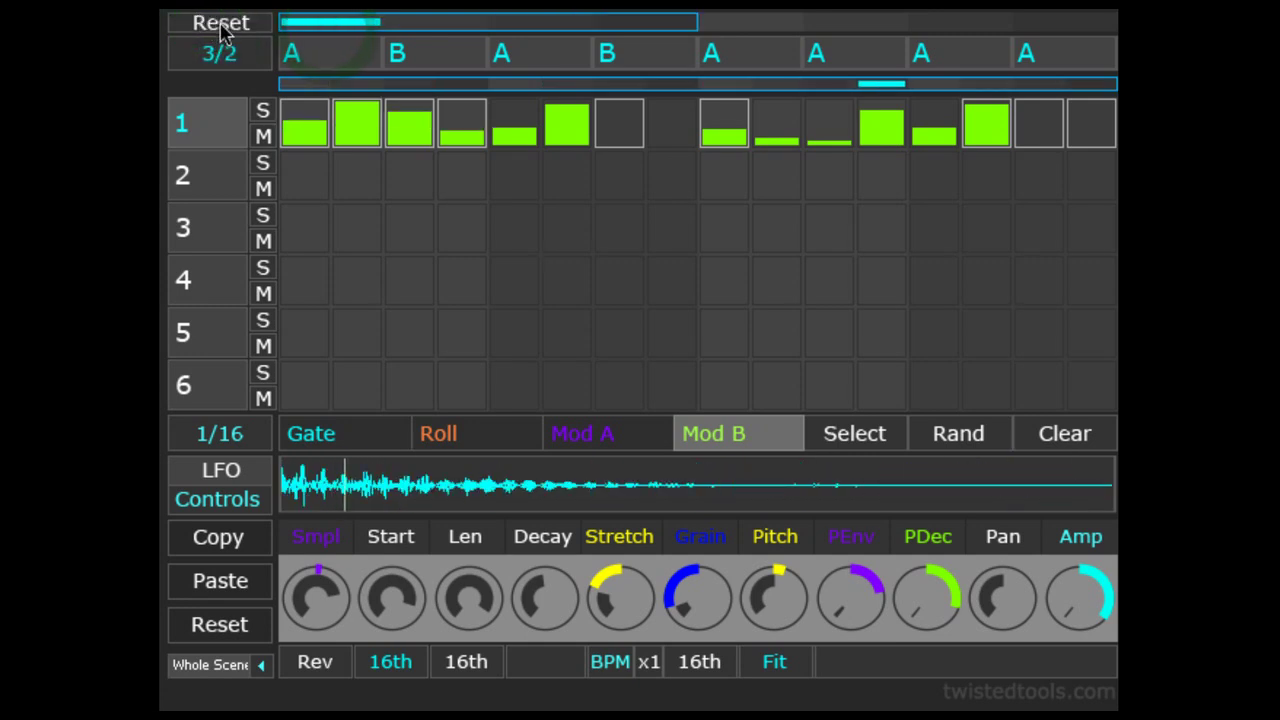
{"action": "left_click", "coordinate": [224, 32]}
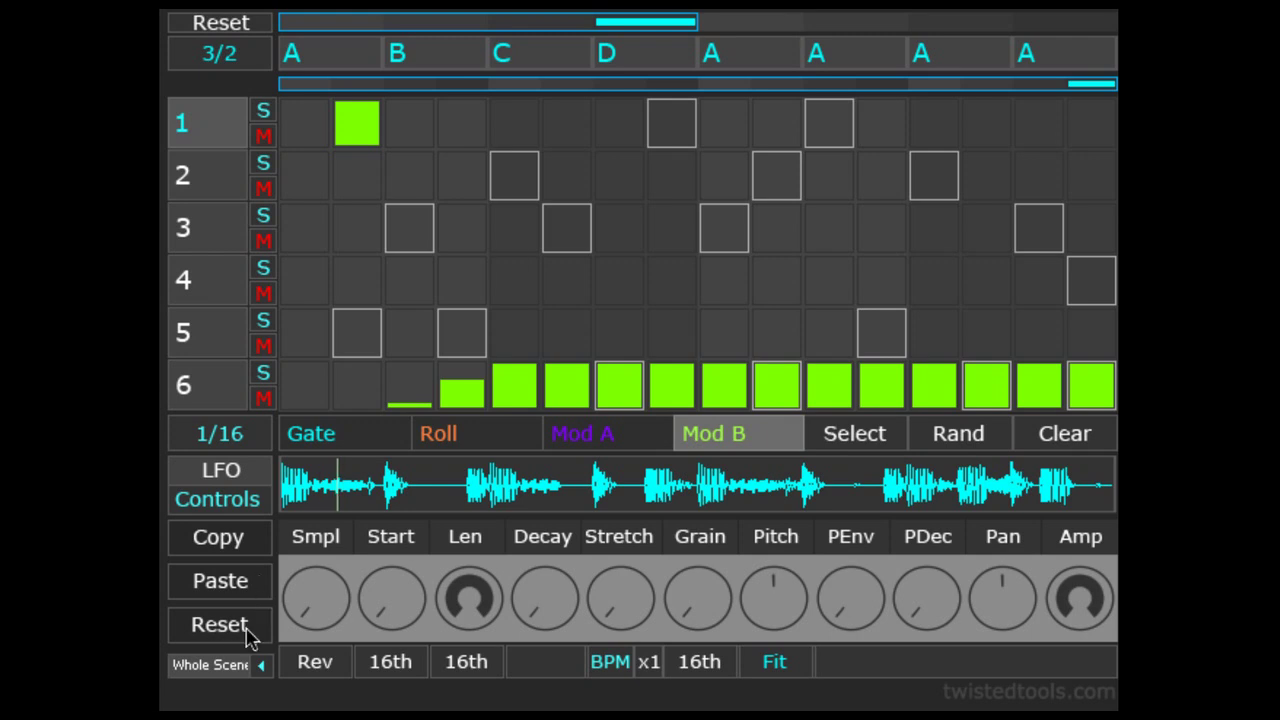
{"action": "left_click", "coordinate": [230, 665]}
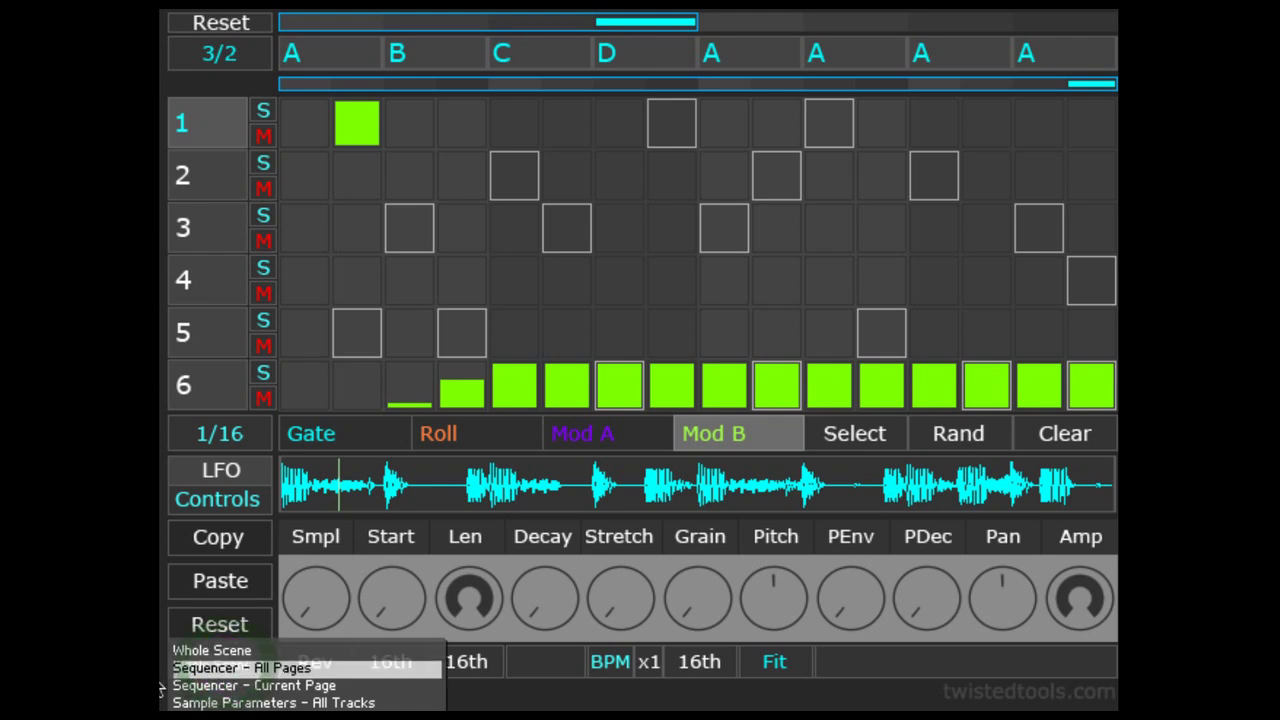
{"action": "key", "text": "Escape"}
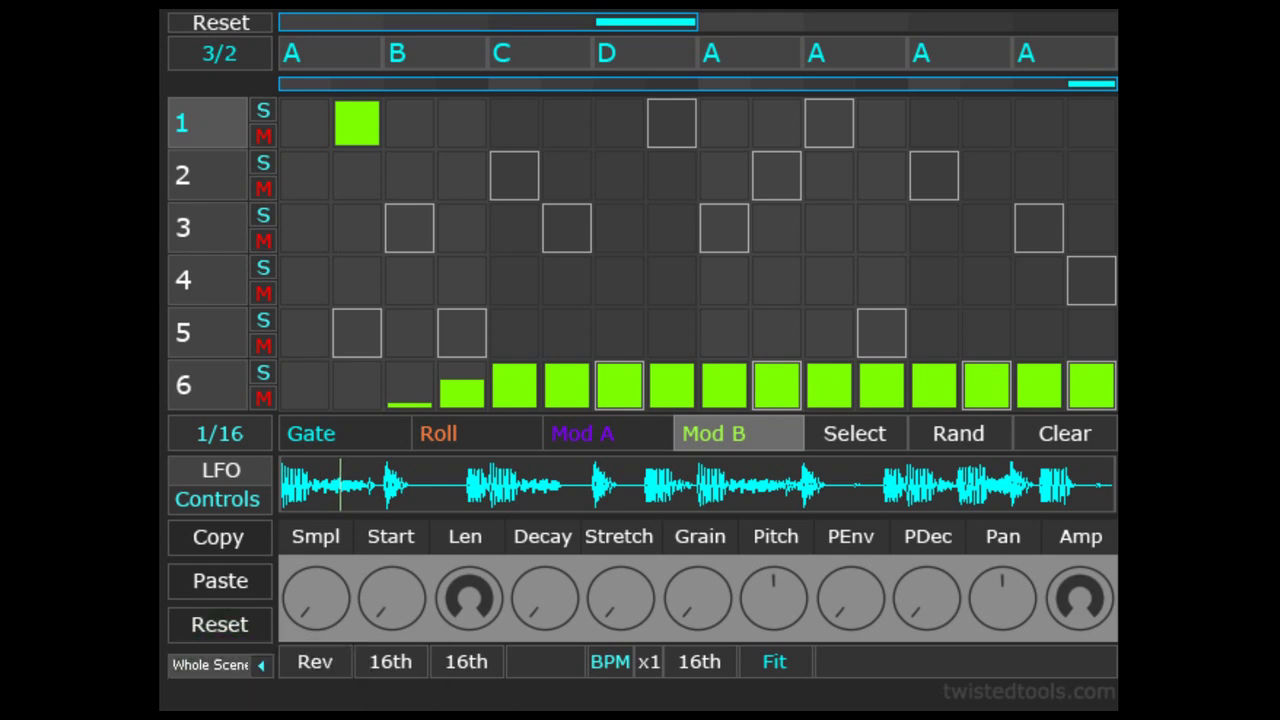